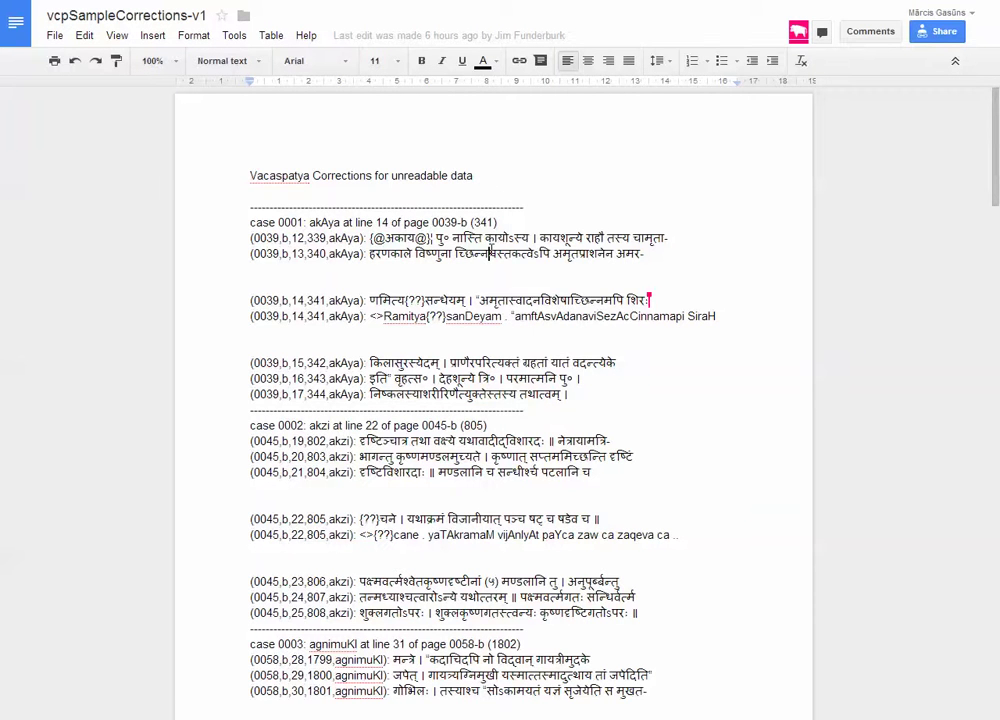
Step: Add page numbers at the bottom of every page, then select the title text at the top
scroll(490, 251, "down", 1)
scroll(490, 251, "down", 2)
scroll(490, 251, "down", 2)
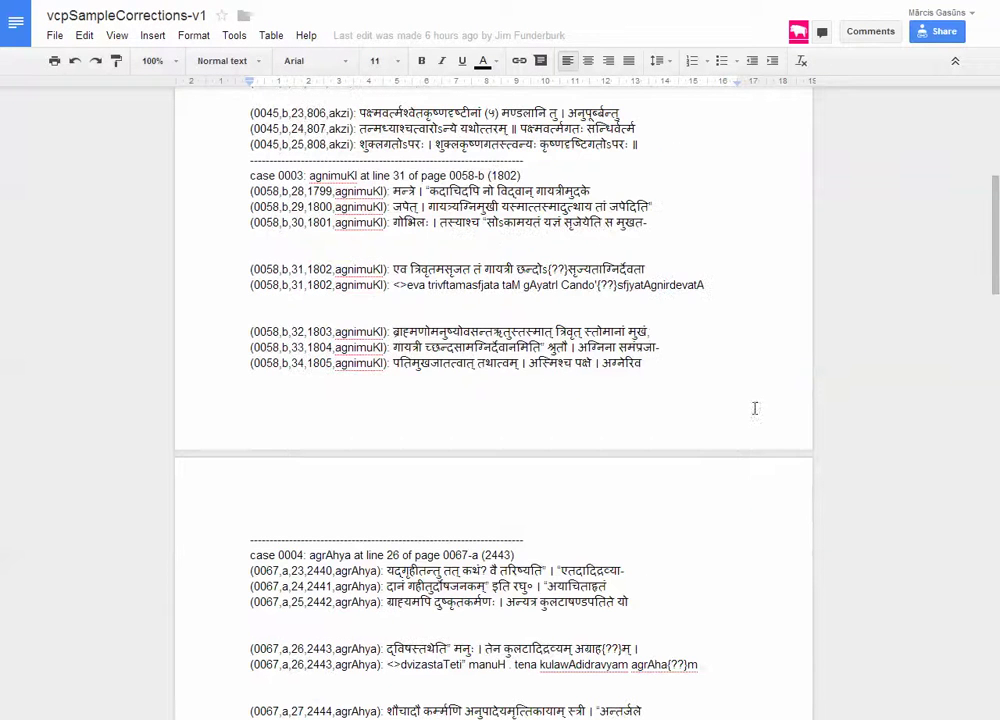
scroll(560, 300, "down", 2)
scroll(636, 339, "down", 5)
scroll(700, 380, "down", 3)
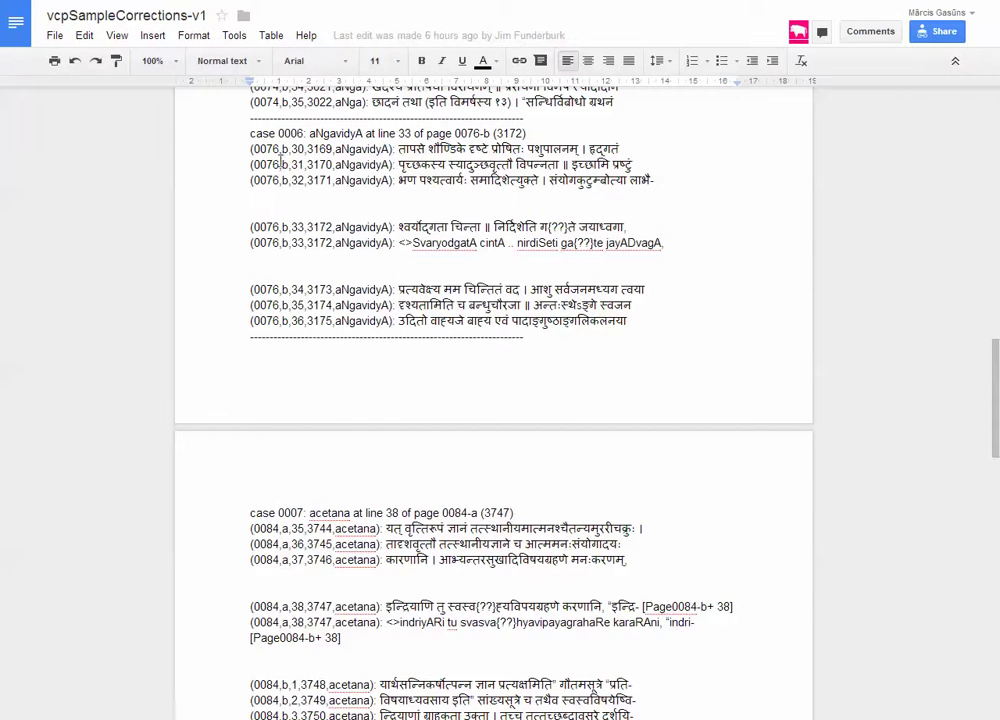
left_click(150, 37)
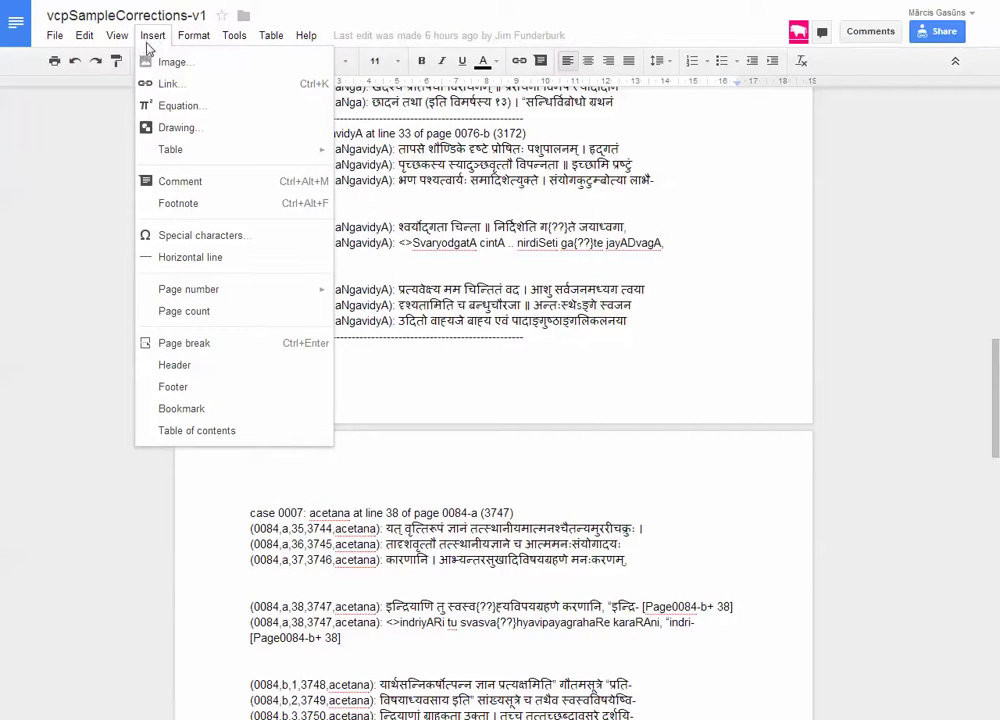
mouse_move(190, 289)
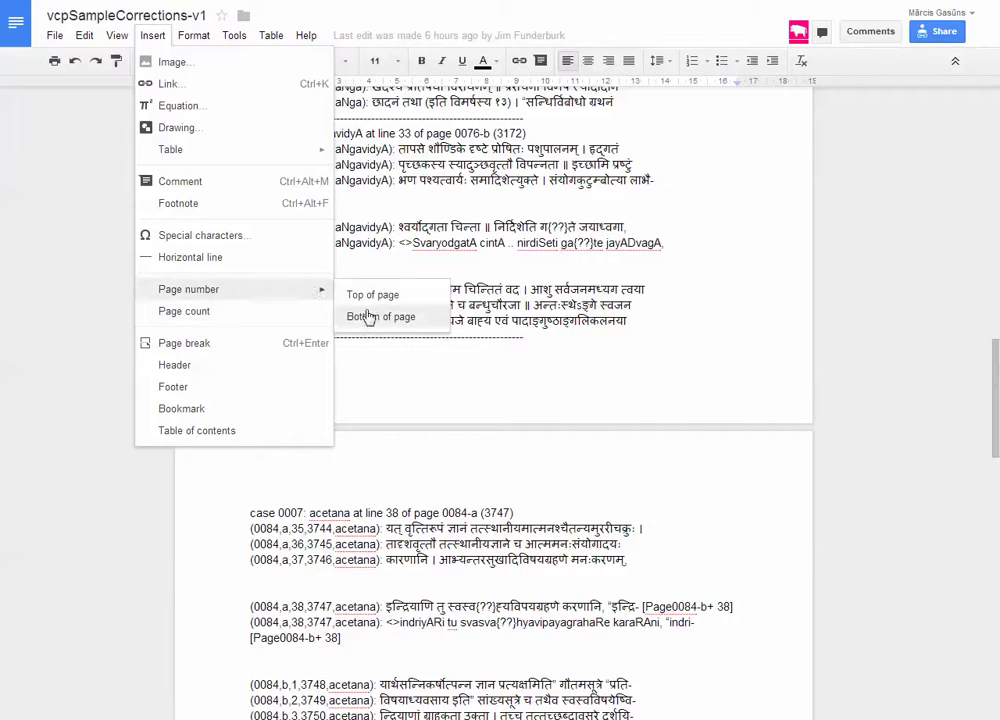
left_click(372, 317)
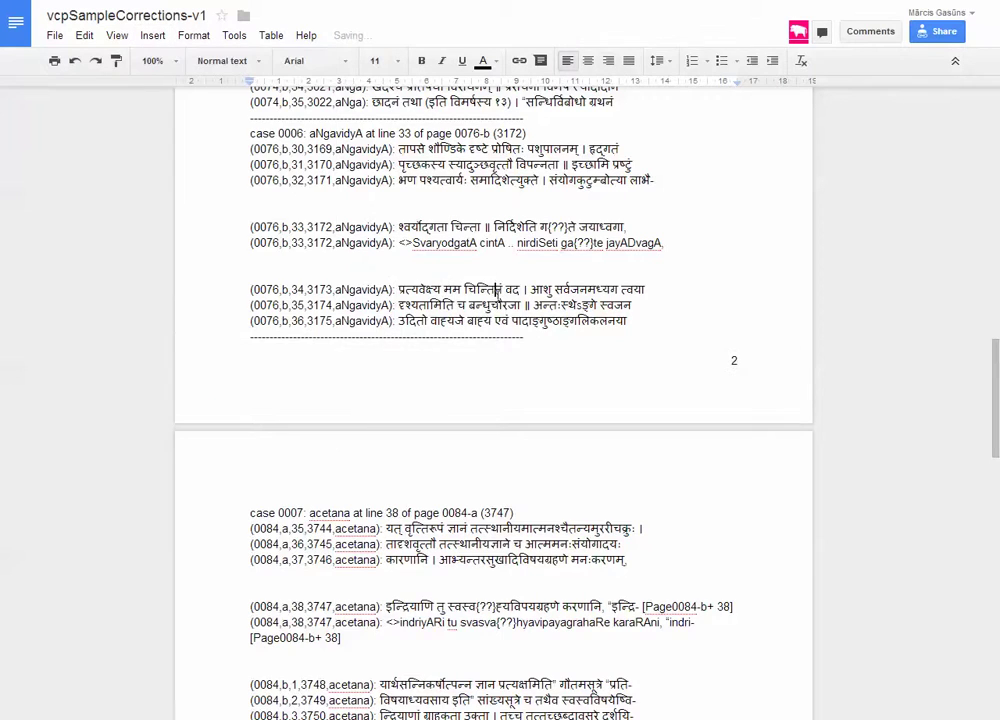
left_click_drag(996, 360, 996, 120)
left_click_drag(478, 175, 252, 162)
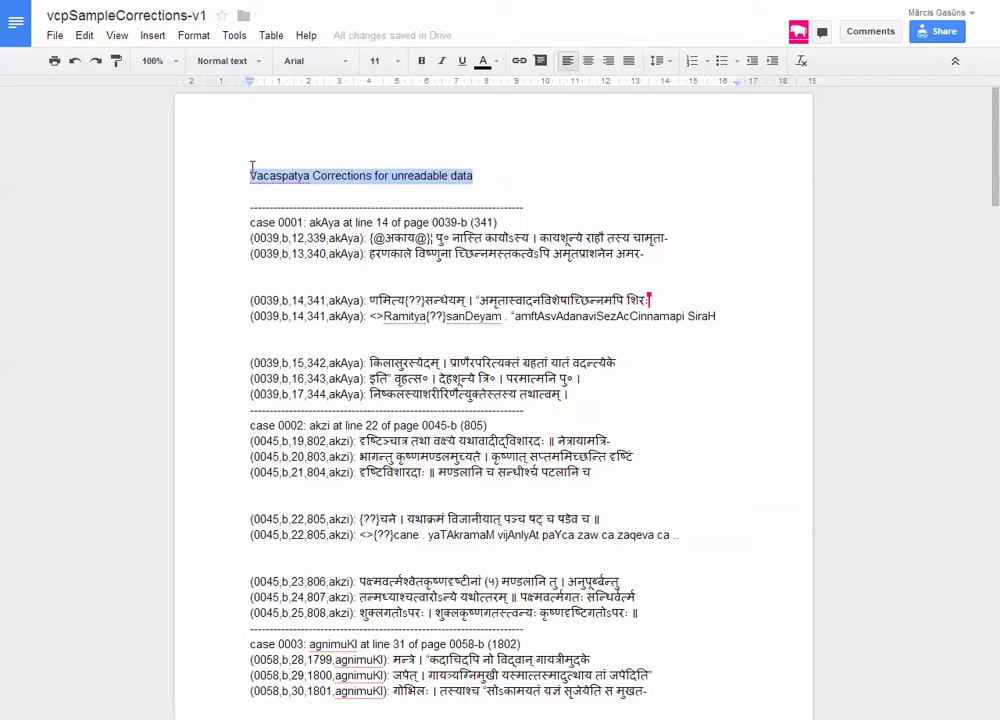
Step: Apply the Title style to the heading and correct Vacaspatya to 'Vacaspatyam'
left_click(257, 70)
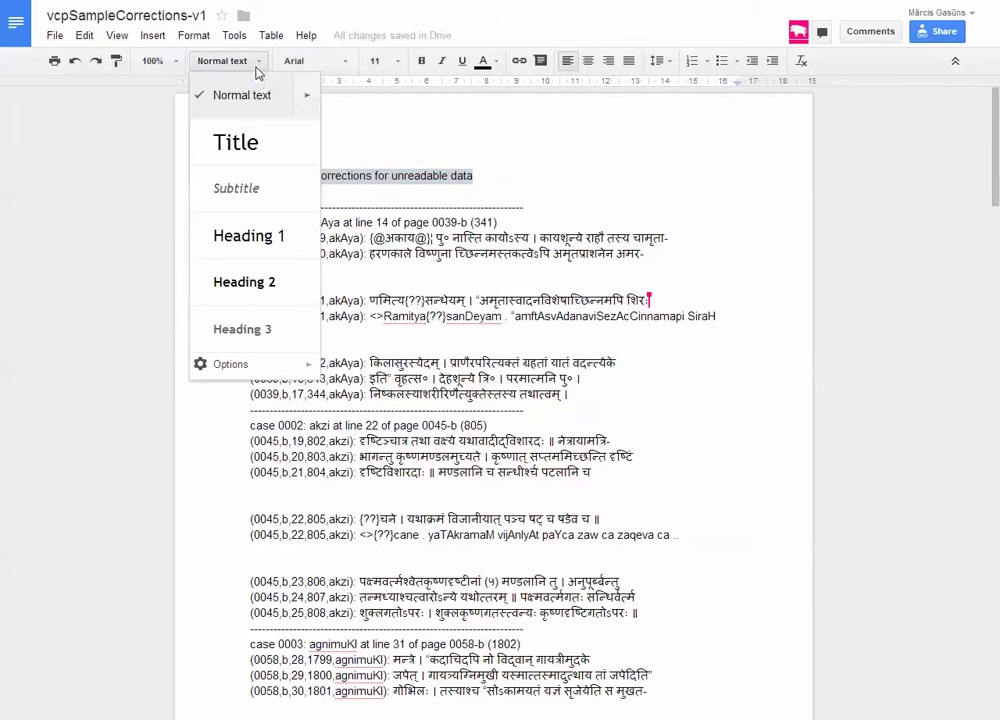
left_click(255, 140)
left_click(360, 200)
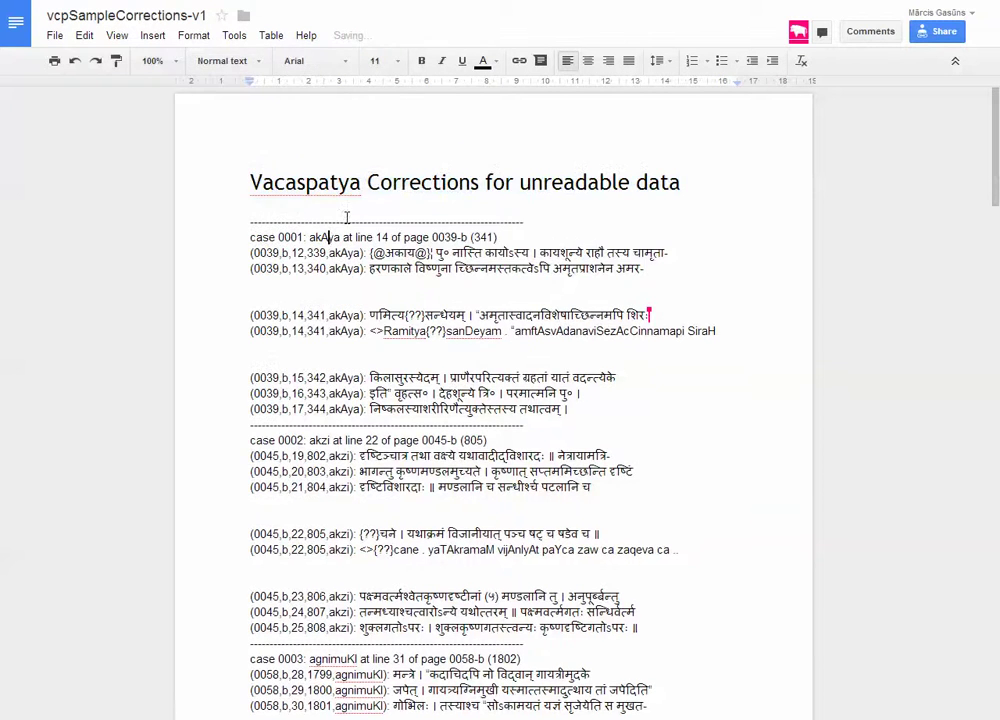
type("m")
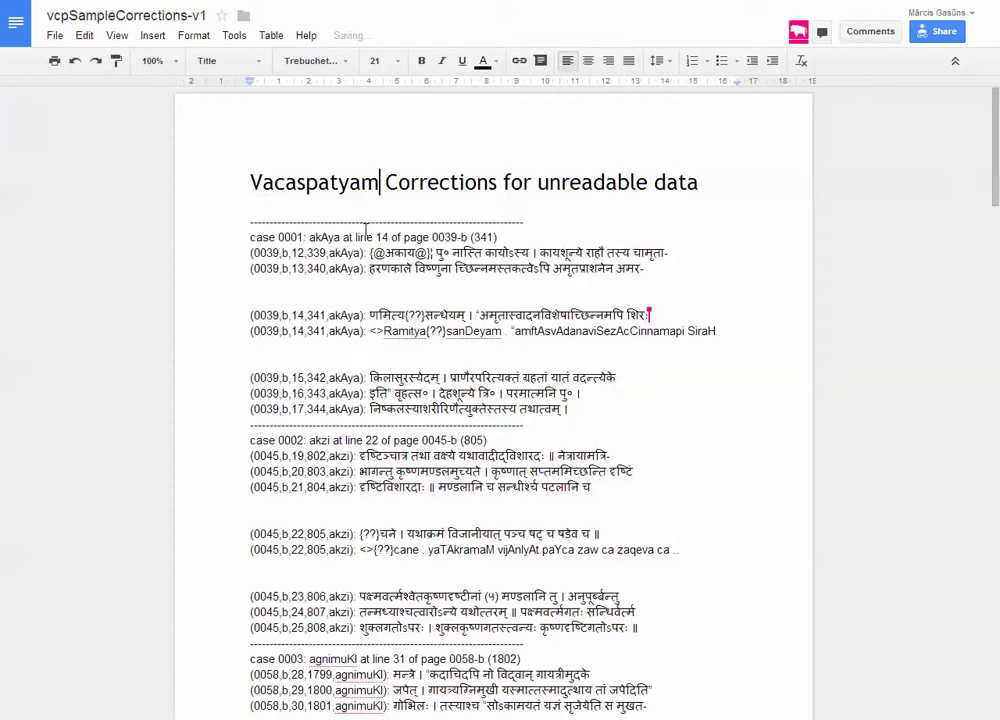
Step: Turn the case 0001 and case 0002 lines into bullets
left_click(365, 222)
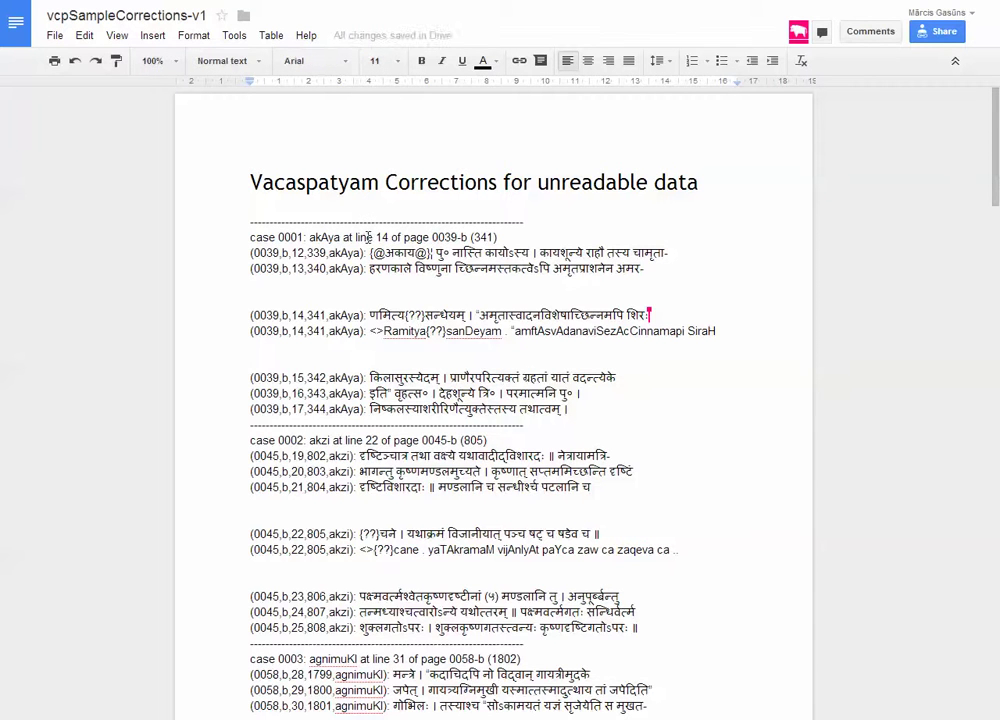
left_click(251, 237)
left_click(718, 63)
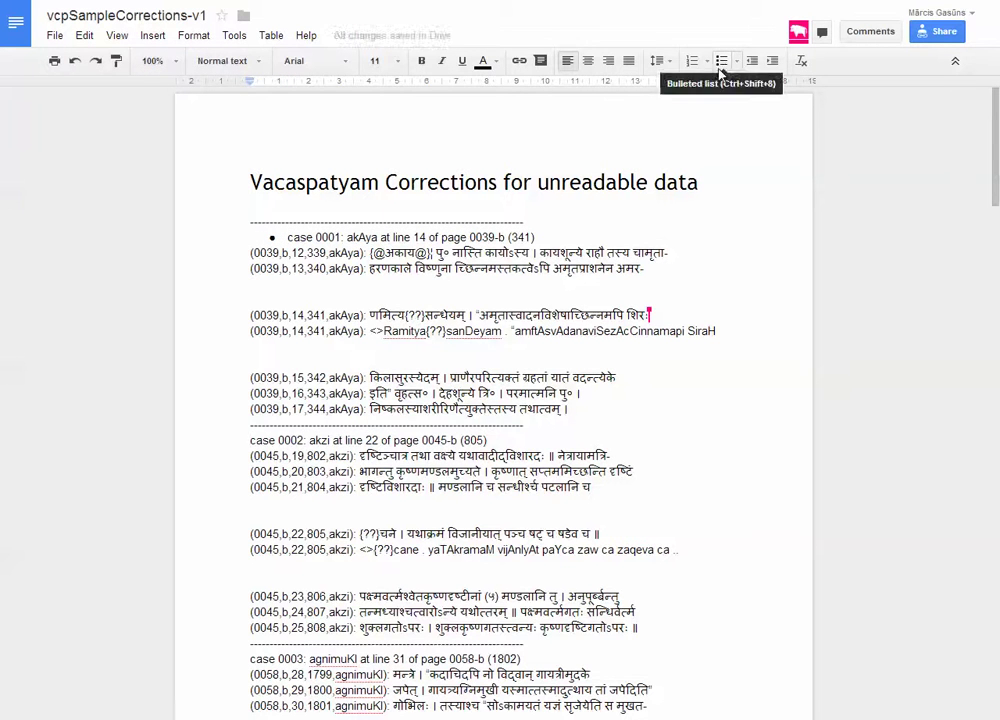
left_click(251, 440)
key("ctrl+shift+8")
Step: Delete the blank lines above and below the 14,341 lines
left_click(279, 287)
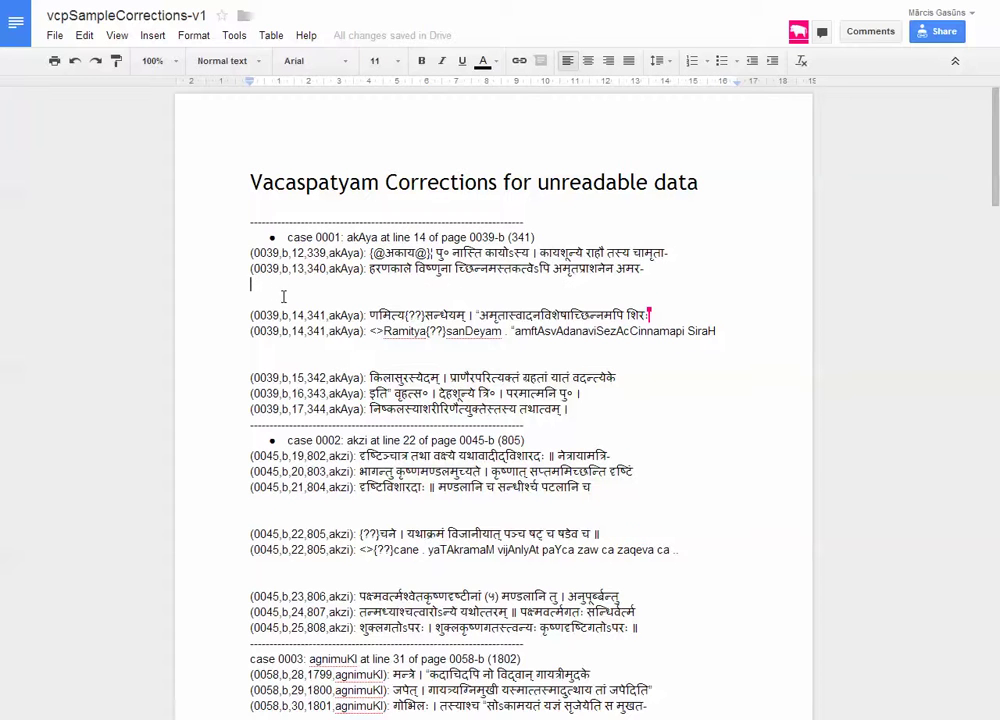
key("Delete")
left_click(281, 331)
key("Delete")
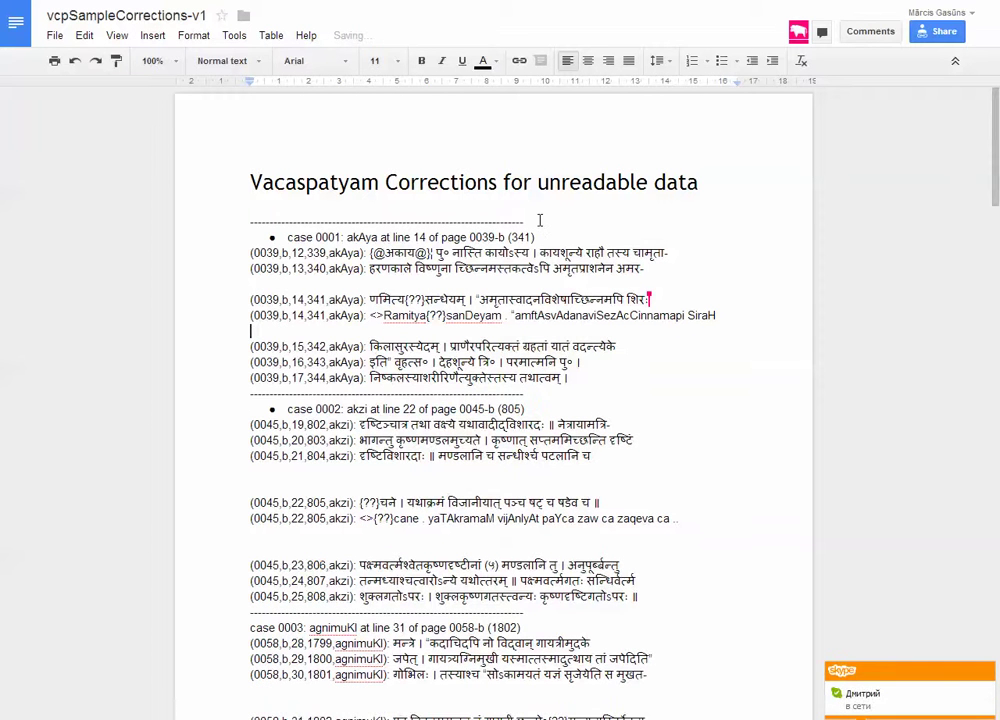
Step: Replace the dashed separators under the title and above case 0002 with horizontal lines
left_click_drag(529, 220, 249, 221)
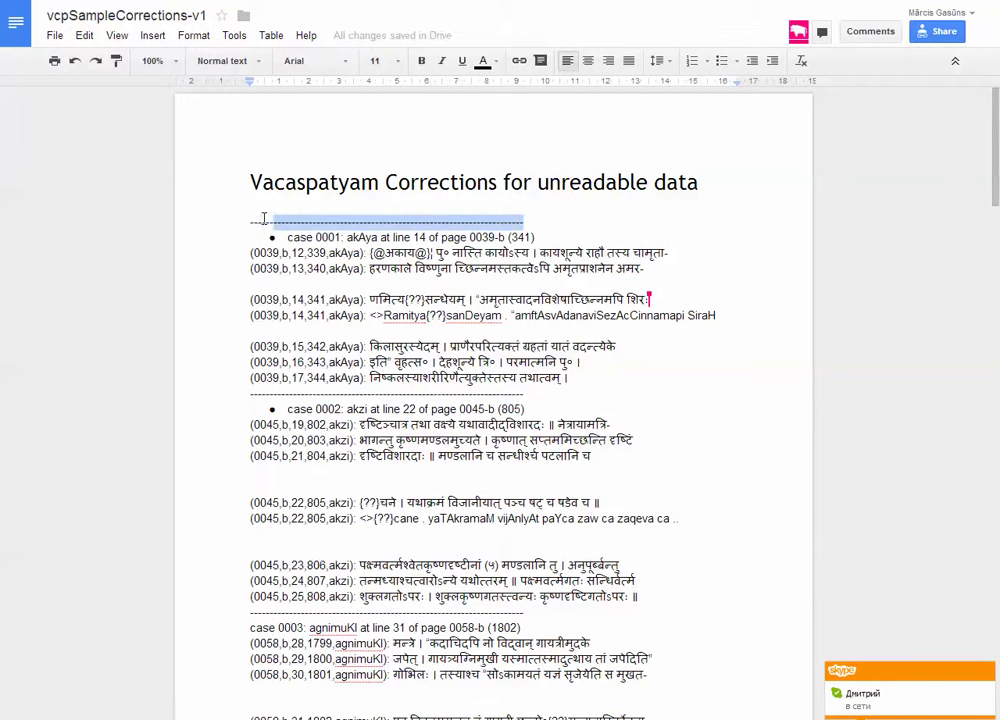
left_click(150, 36)
left_click(185, 251)
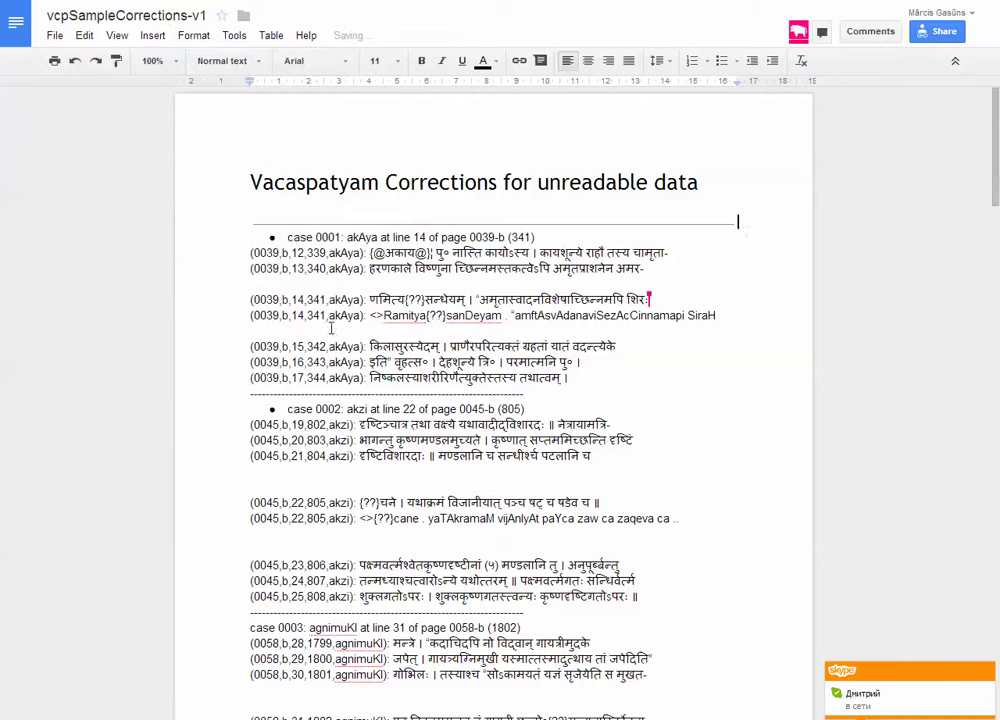
left_click_drag(587, 395, 251, 391)
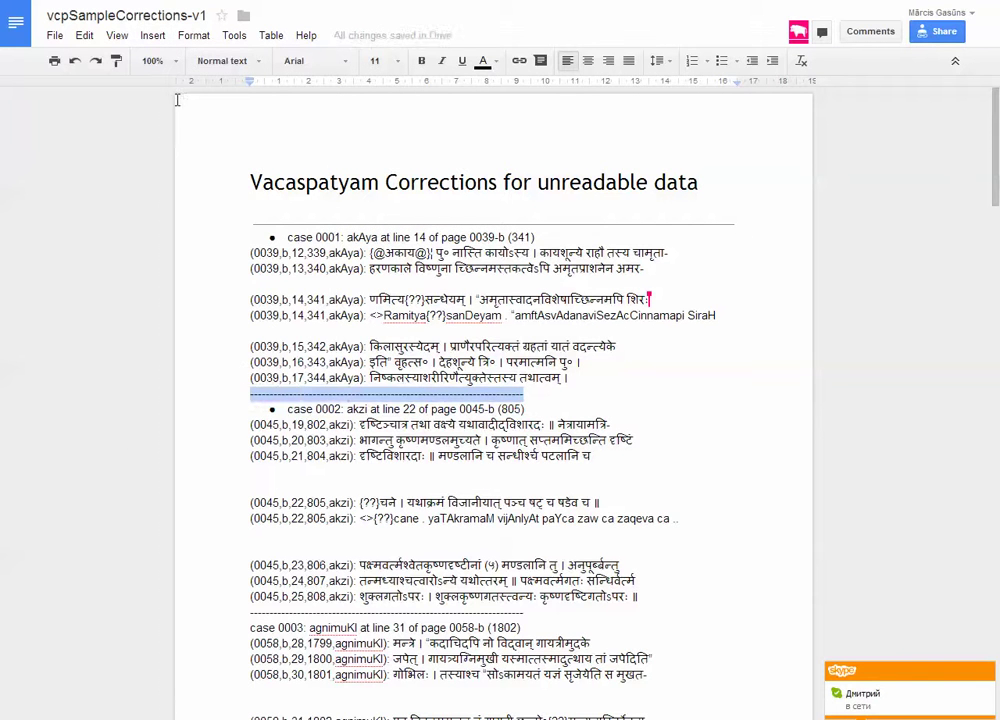
left_click(152, 36)
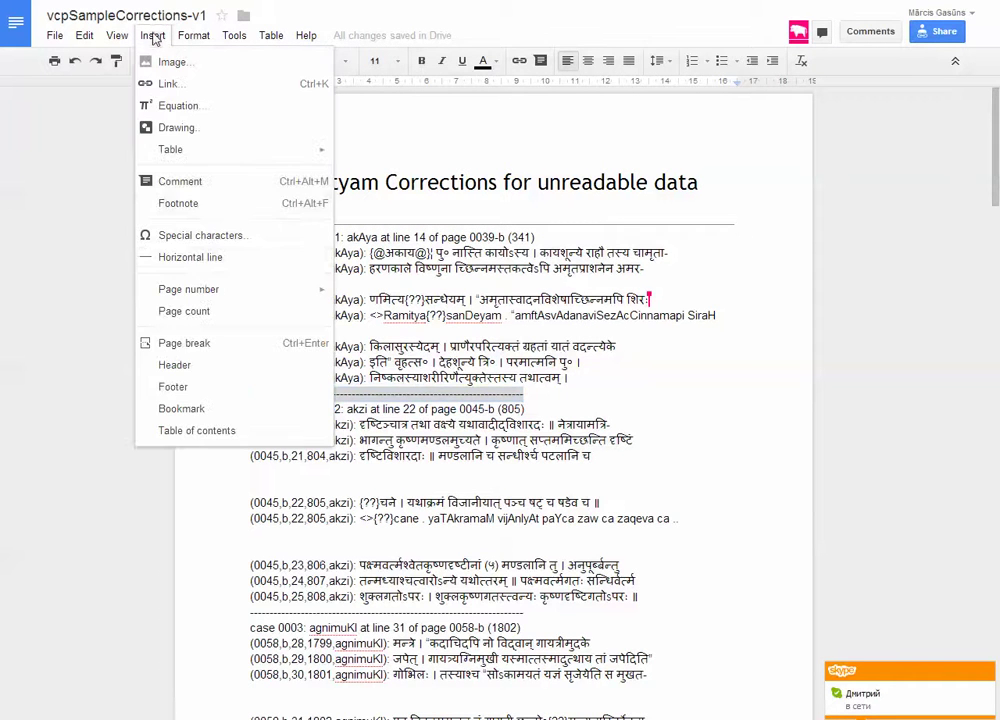
left_click(200, 258)
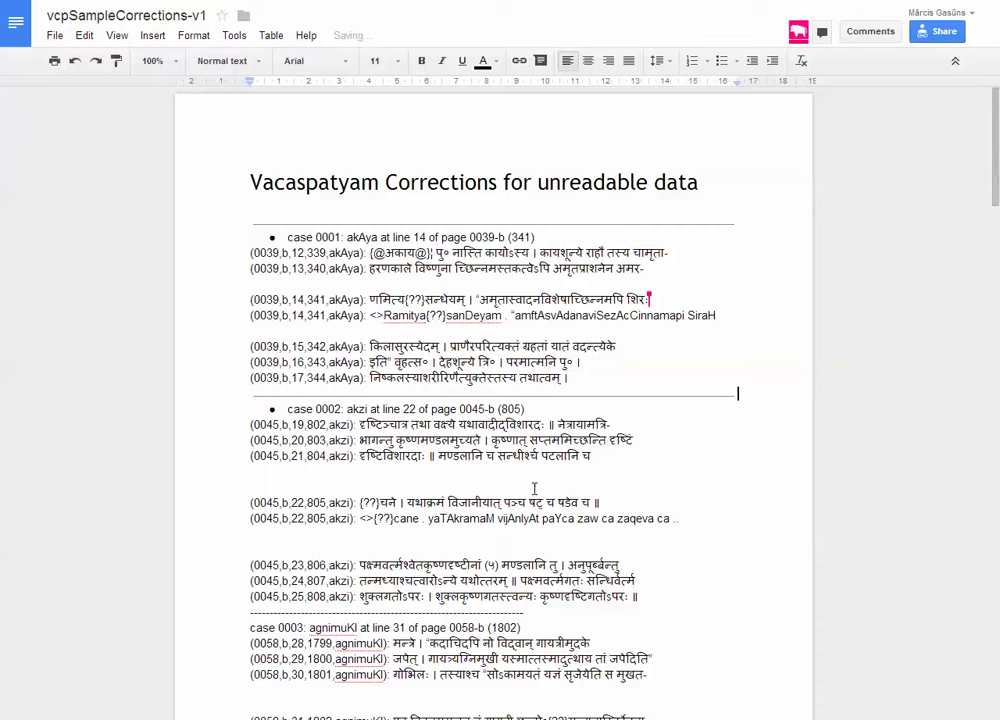
Step: Delete the blank lines near the 21,804 and 23,806 lines in case 0002
left_click(402, 470)
key("Delete")
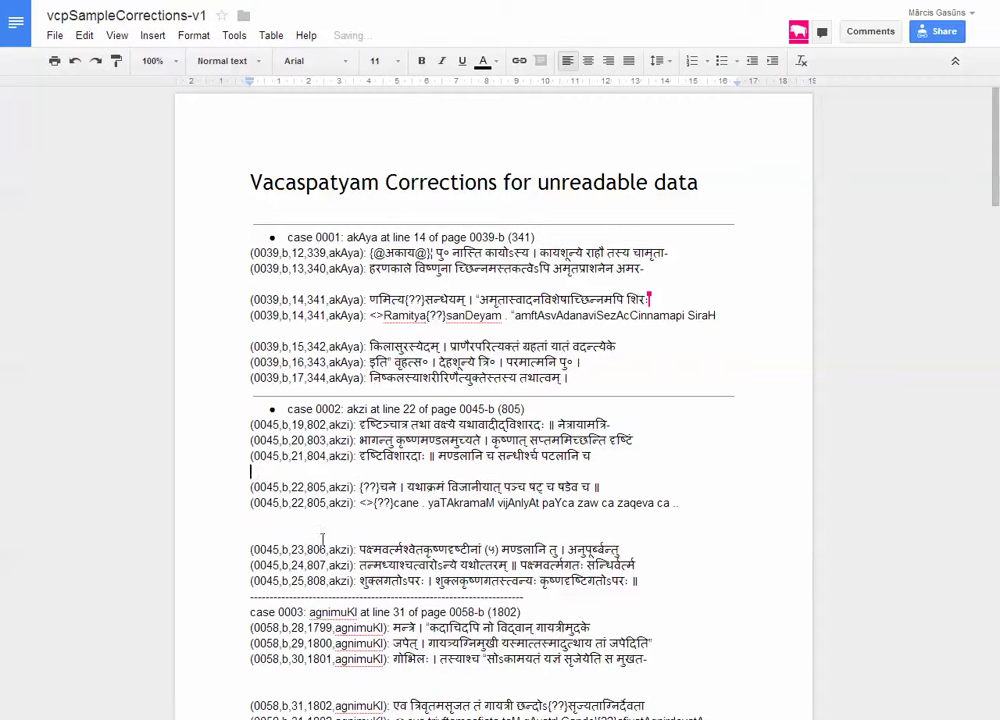
left_click(306, 530)
key("Delete")
Step: Replace the dashed separator above case 0003 with a horizontal line
left_click_drag(523, 580, 256, 580)
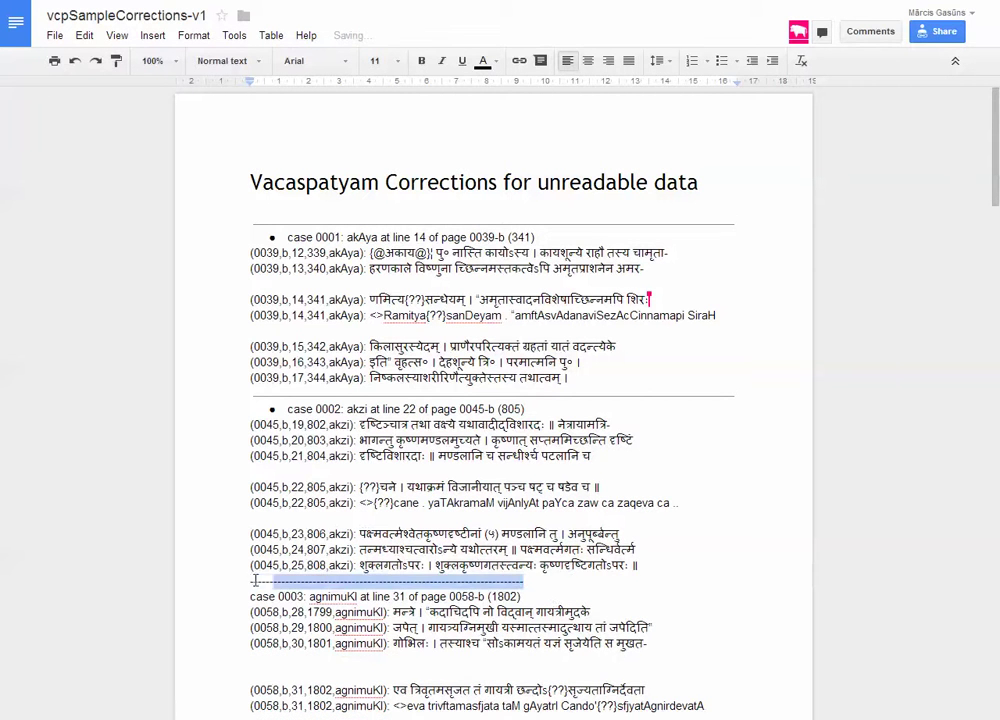
left_click(152, 35)
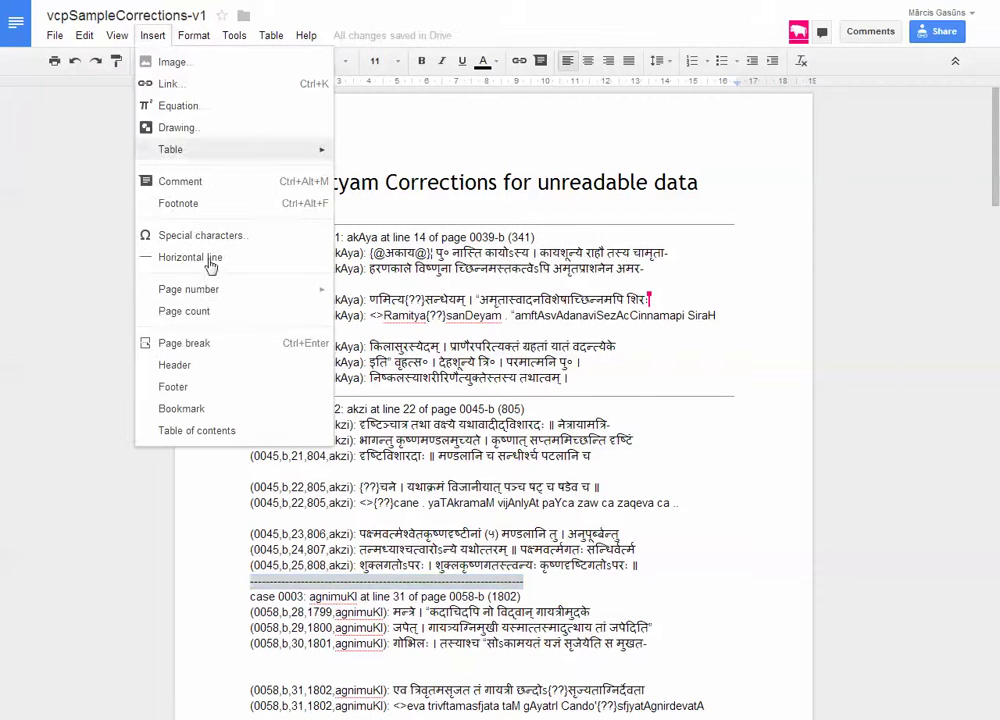
left_click(192, 258)
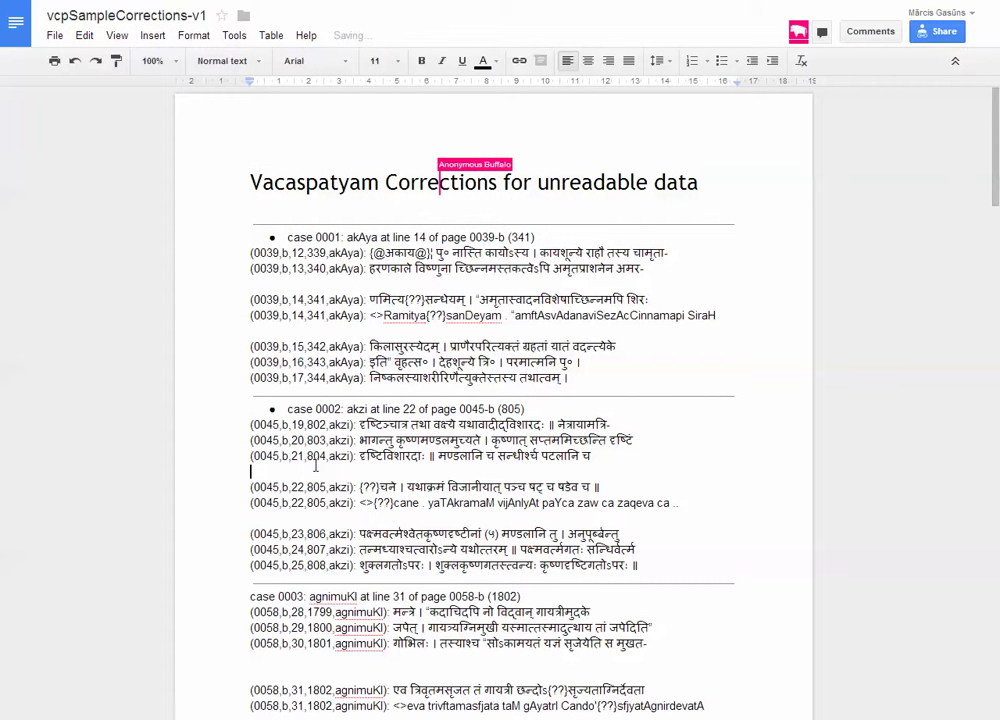
Step: Add a new line reading 20.01.2014 above the case 0006 divider
left_click(386, 183)
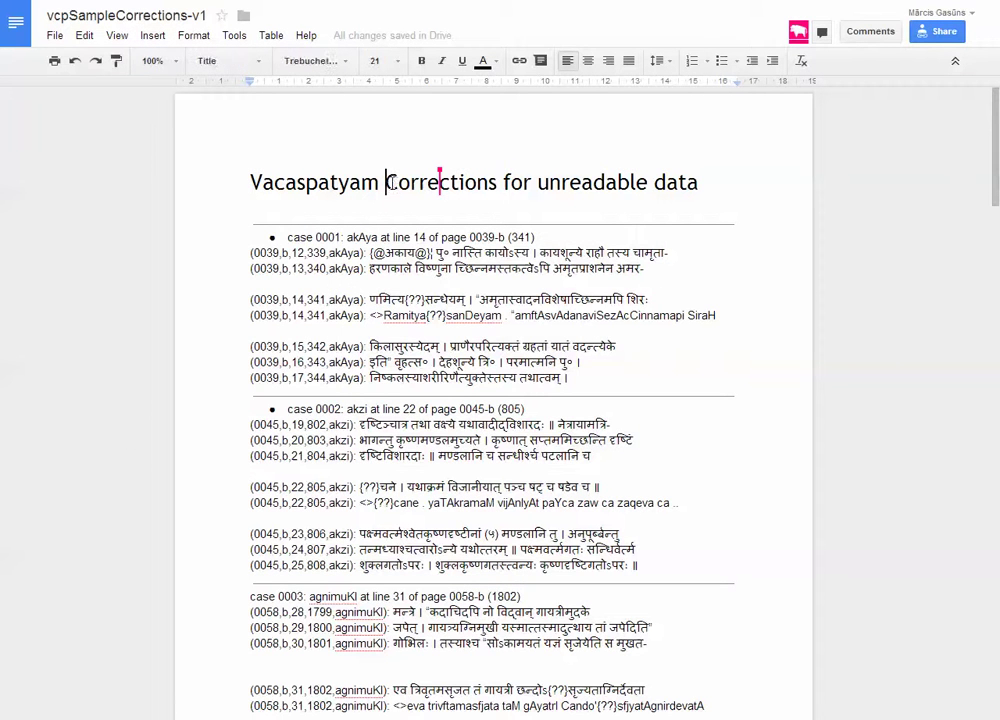
double_click(416, 299)
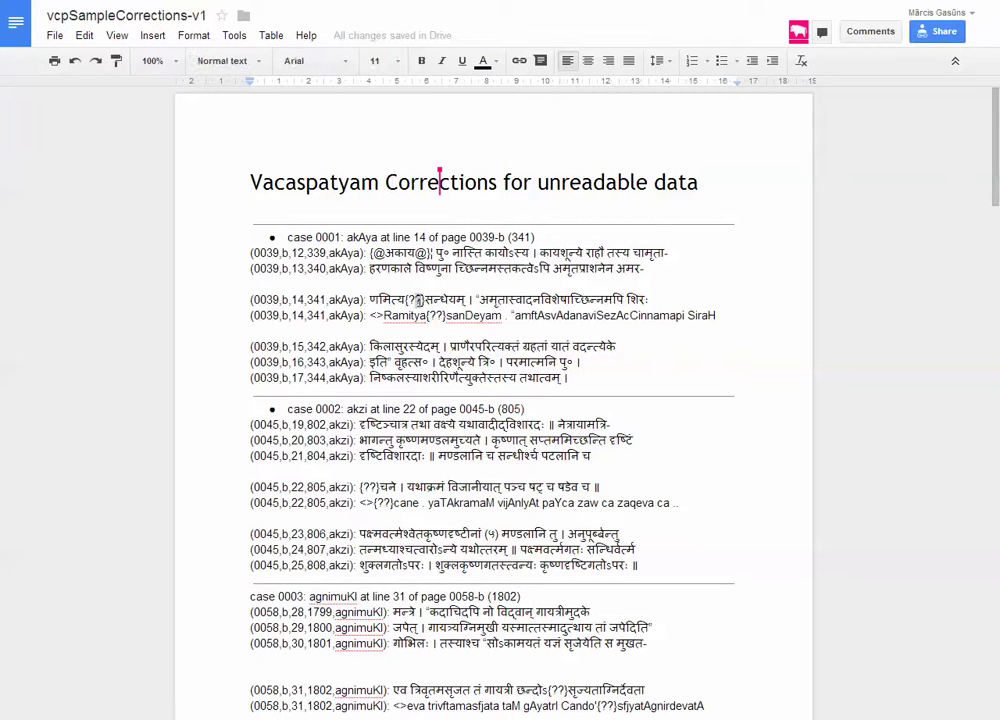
left_click(406, 180)
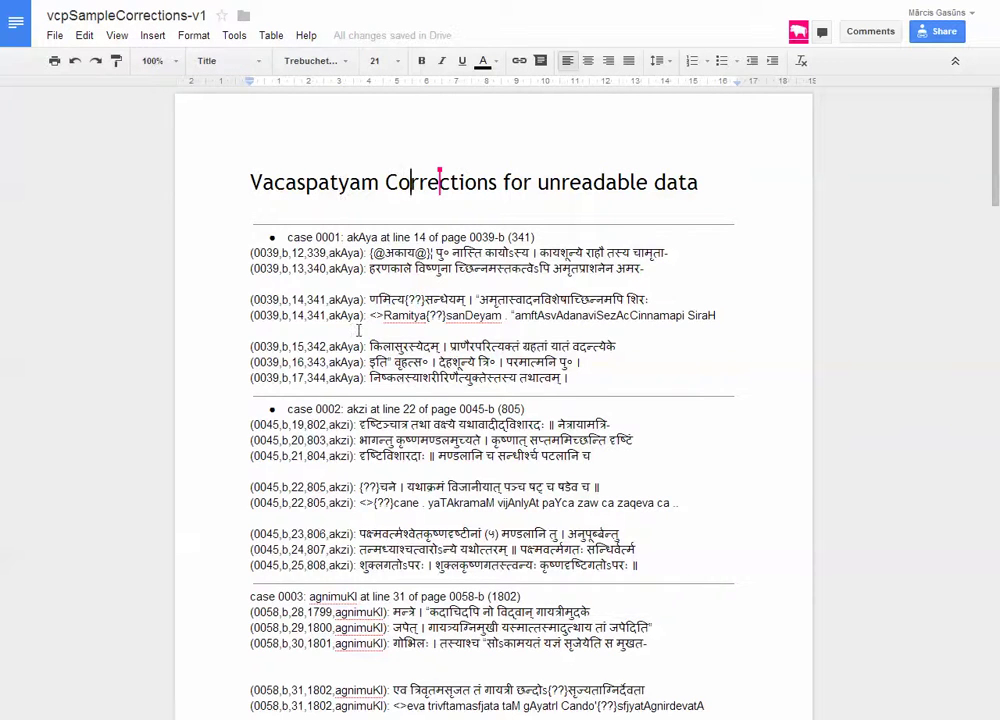
scroll(359, 337, "down", 5)
scroll(359, 337, "down", 4)
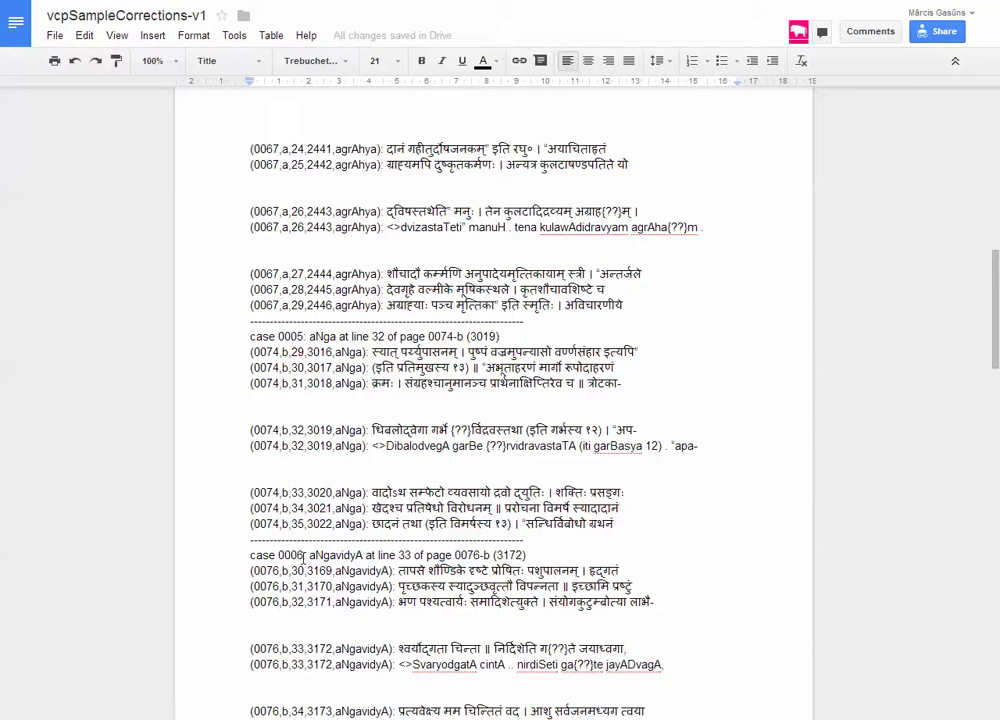
scroll(304, 556, "down", 1)
left_click(252, 462)
key("Return")
key("Return")
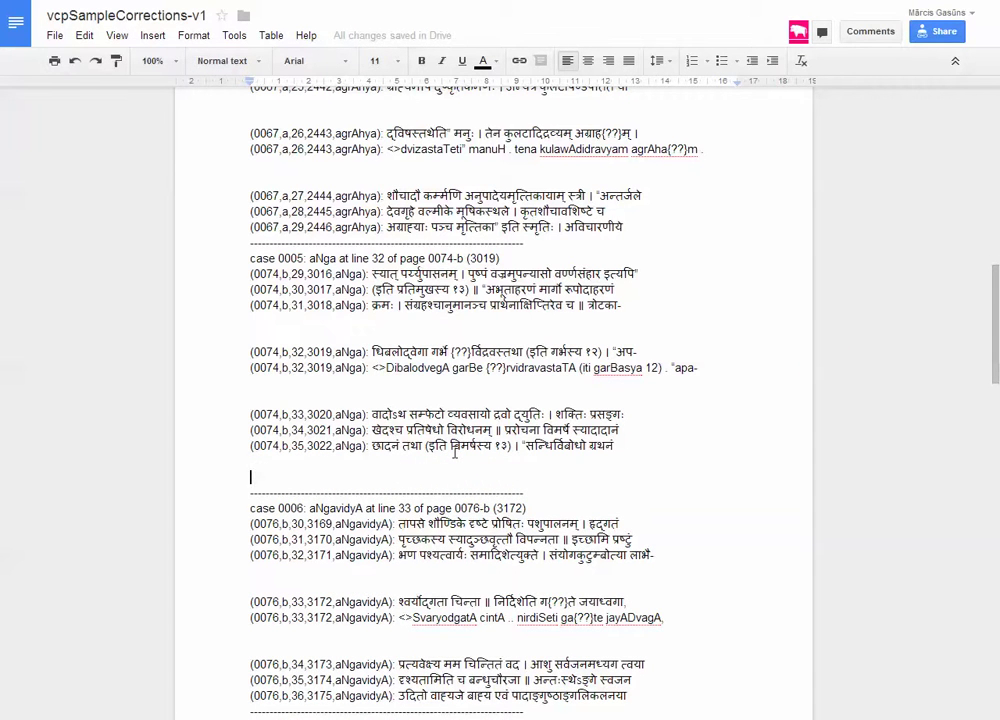
type("20.01.")
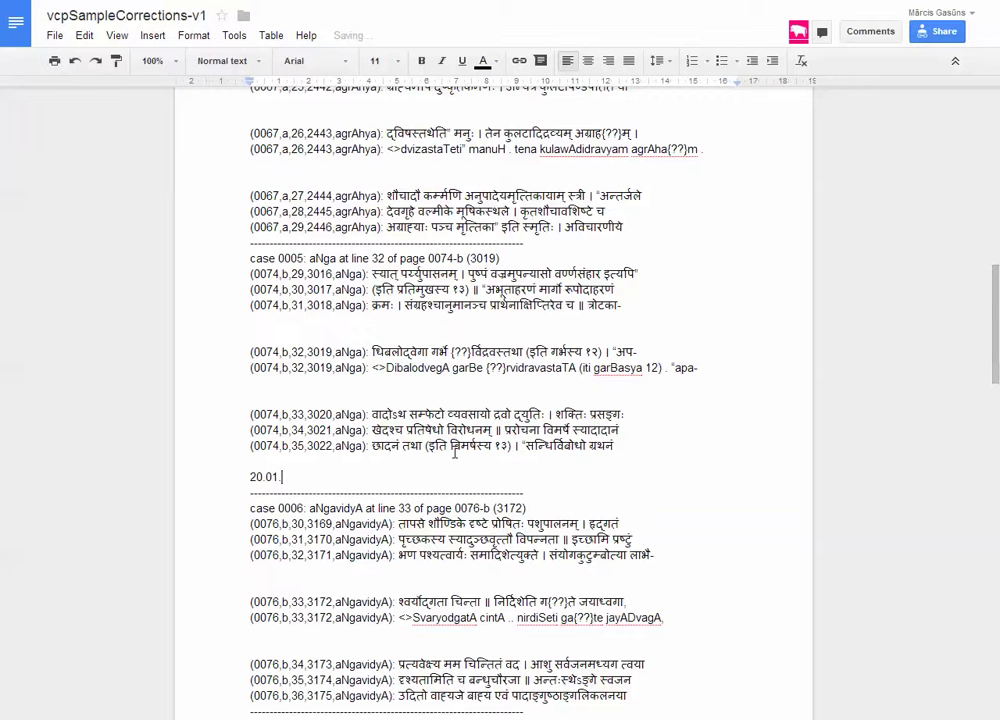
type("2014")
Step: Style the 20.01.2014 line as Heading 3, then switch to the text editor
key("shift+Home")
left_click(222, 61)
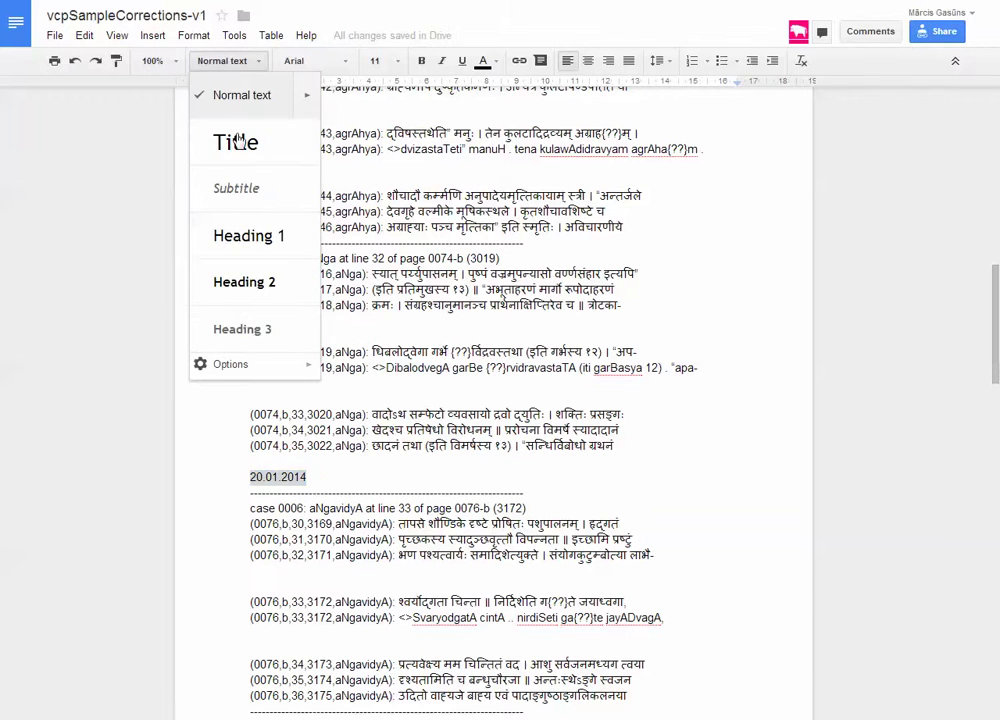
left_click(259, 328)
left_click(333, 455)
key("Down")
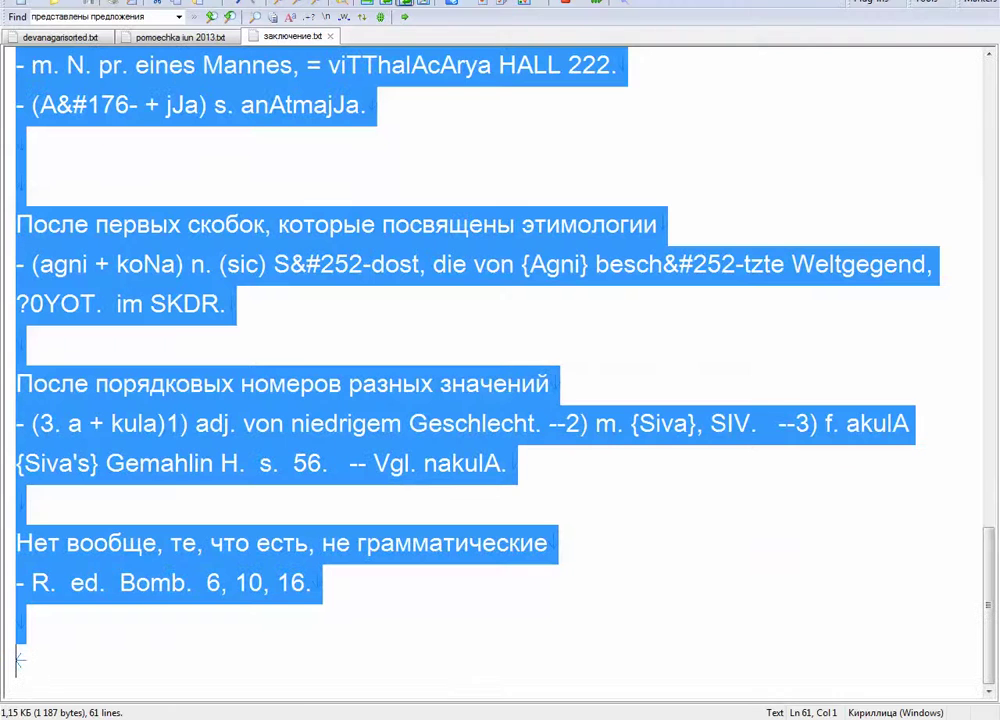
key("alt+Tab")
Step: Paste the document's heading link into a new untitled editor tab and copy the full URL
left_click(20, 3)
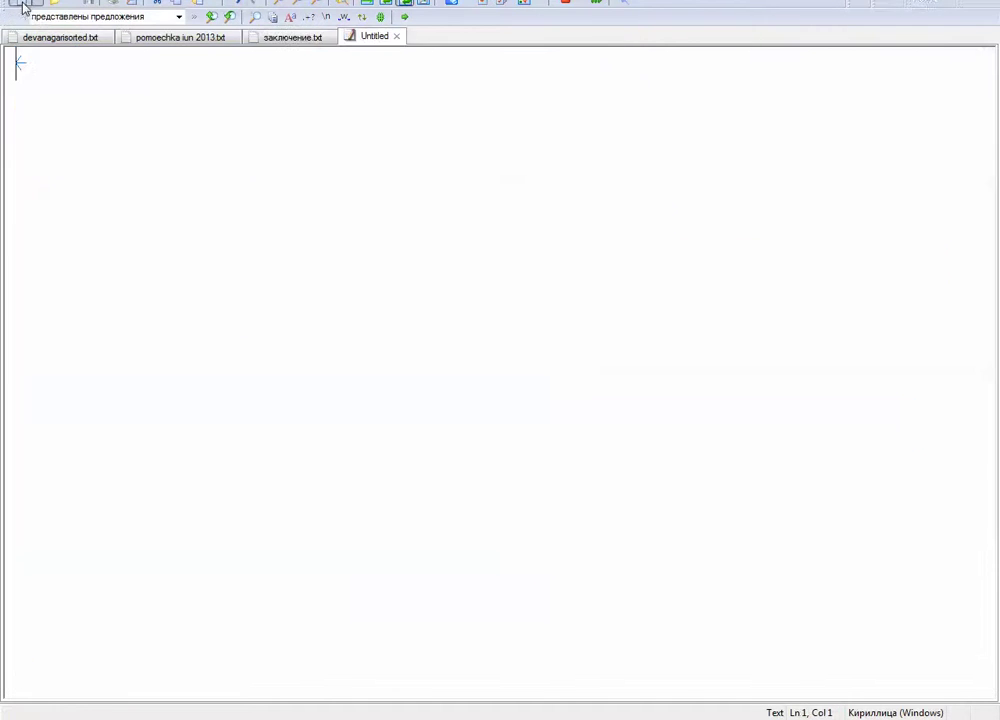
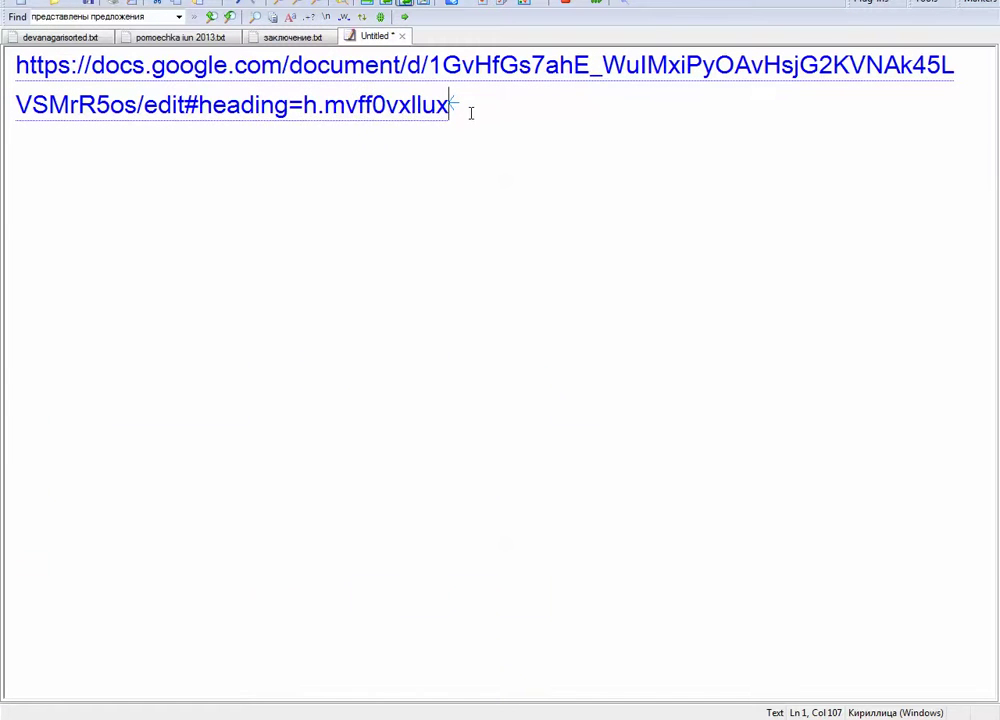
left_click_drag(470, 110, 178, 104)
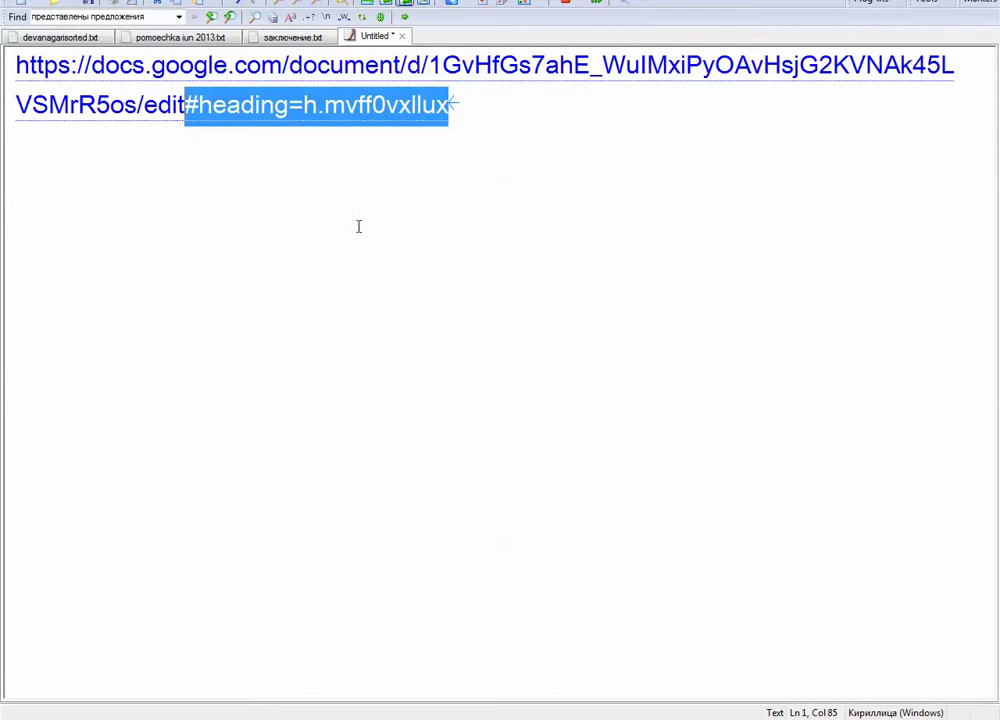
left_click(447, 136)
key("shift+Left")
key("shift+Left")
key("shift+Left")
key("ctrl+shift+Home")
key("ctrl+c")
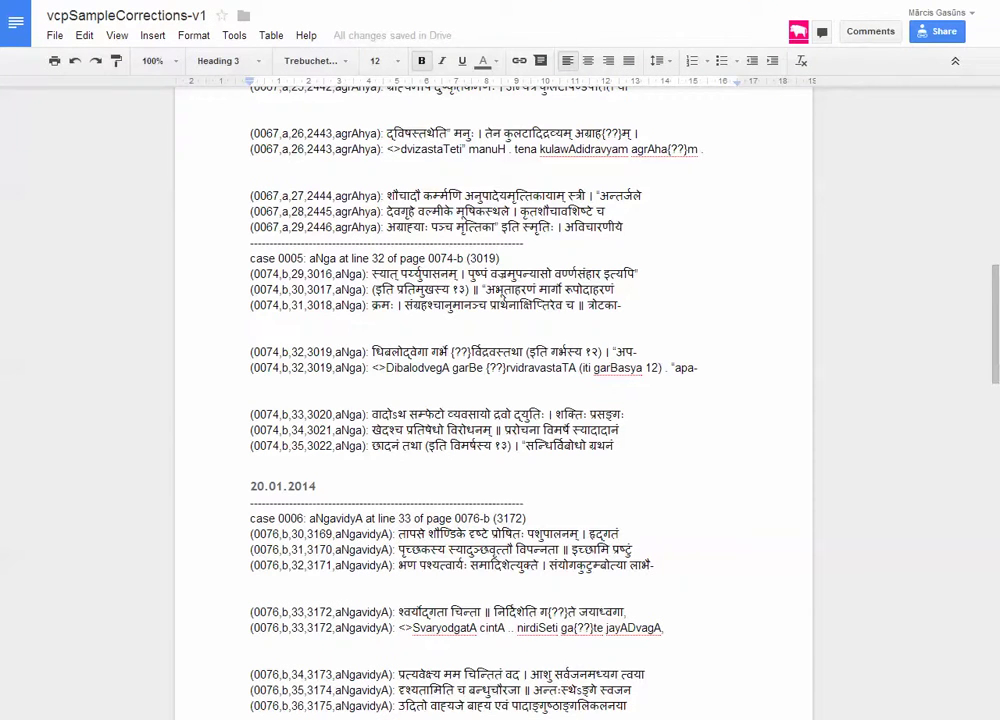
Step: Open the copied heading link in a new browser tab, landing on the 20.01.2014 heading
key("ctrl+t")
key("ctrl+v")
key("Return")
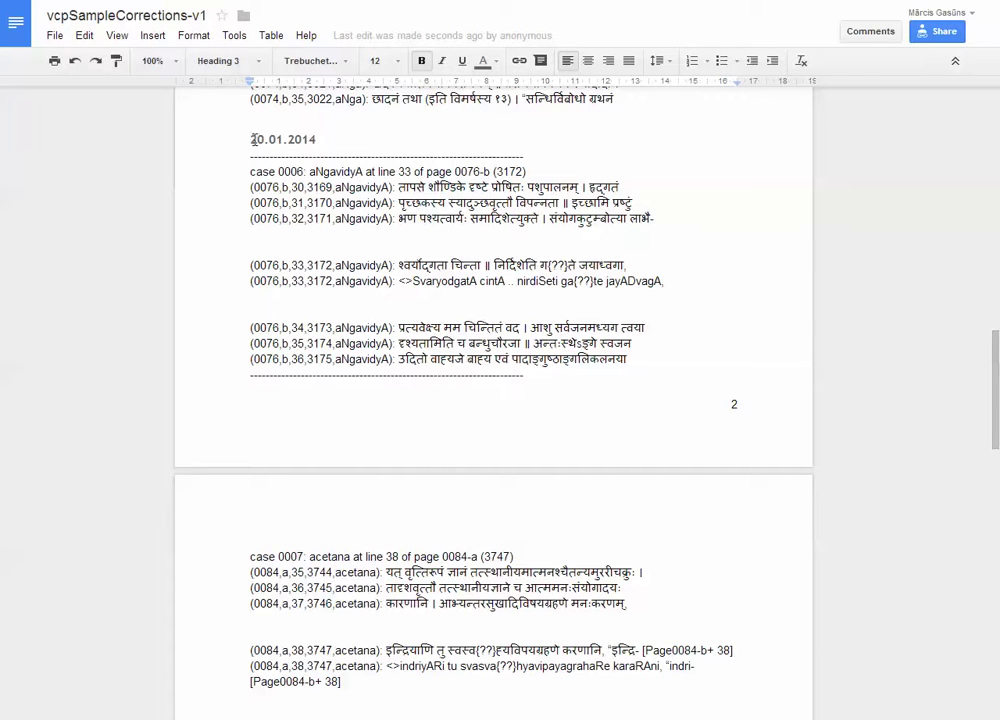
left_click_drag(254, 140, 318, 138)
left_click(305, 140)
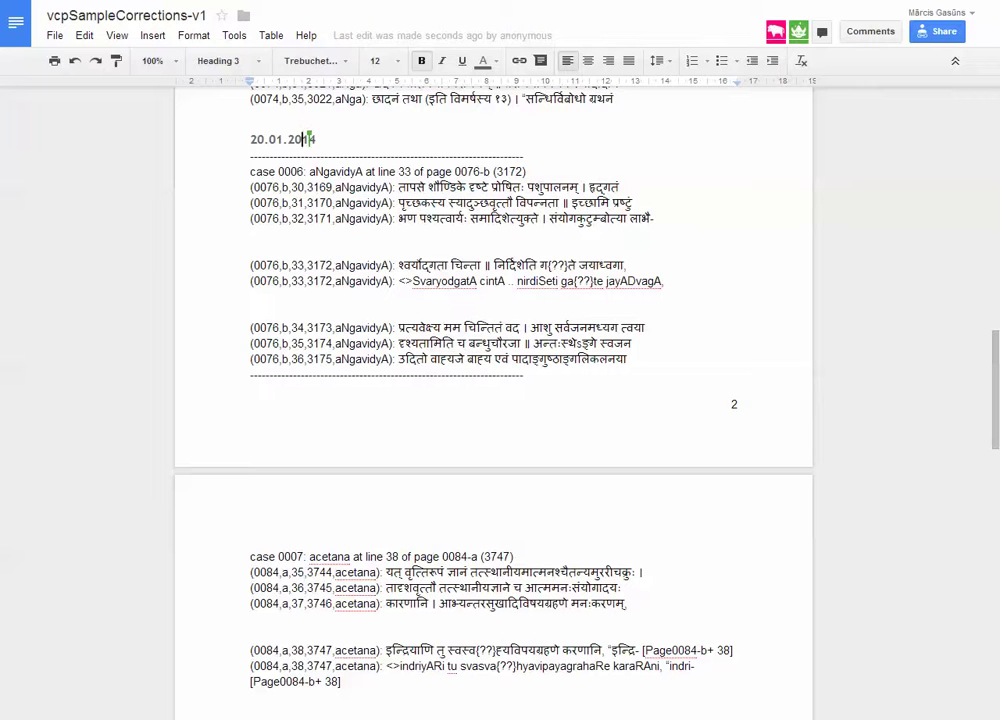
key("alt+Tab")
Step: Check the heading ID at the end of the link, then return to the document
left_click_drag(449, 131, 304, 110)
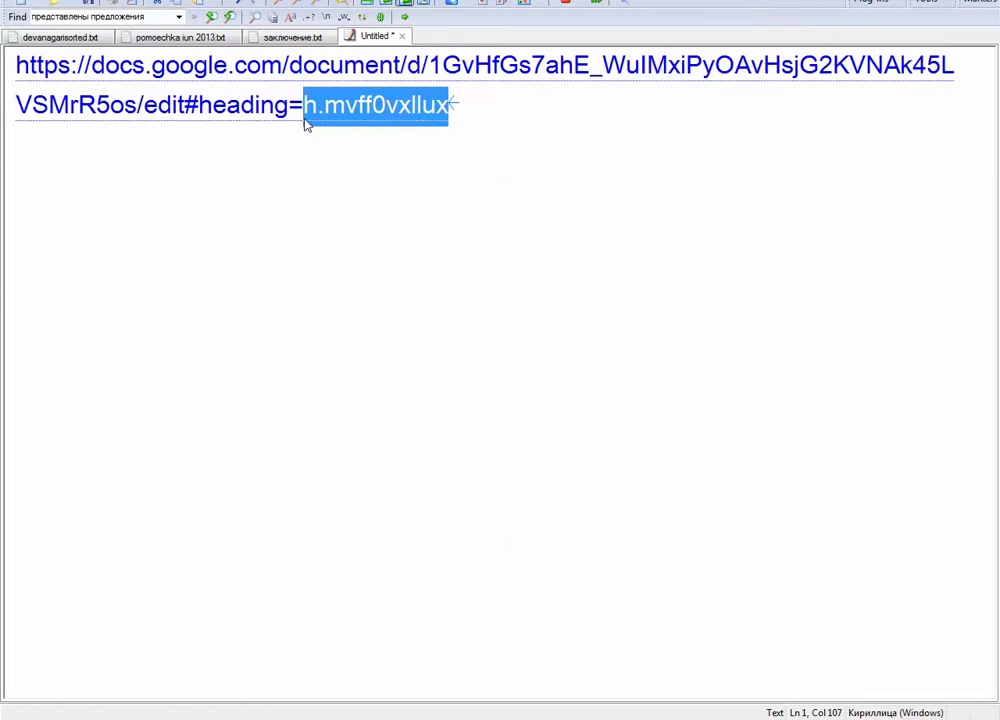
key("alt+Tab")
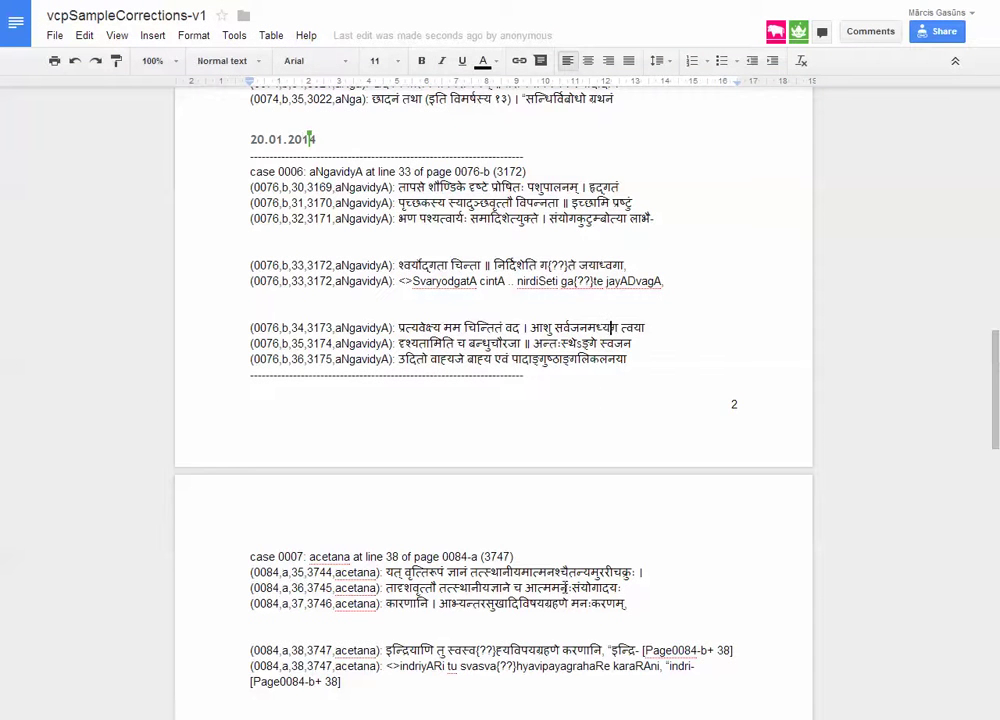
scroll(565, 585, "down", 3)
scroll(989, 567, "down", 4)
left_click_drag(989, 567, 997, 515)
scroll(997, 515, "up", 5)
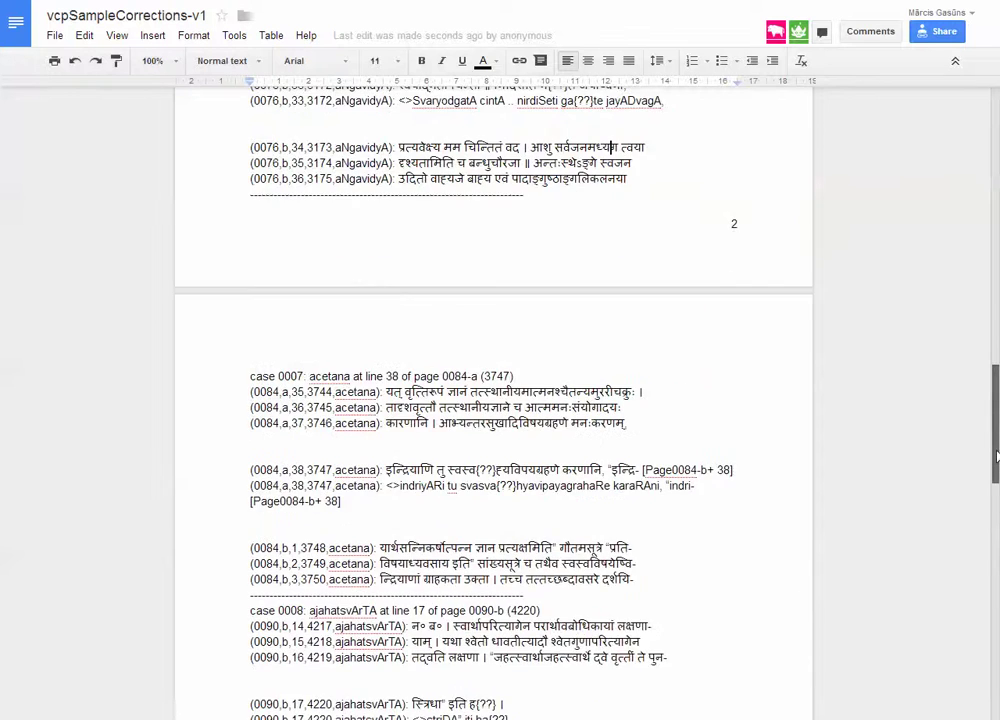
scroll(600, 430, "up", 2)
scroll(341, 357, "up", 2)
Step: Delete the 20.01.2014 heading and its leftover blank lines
left_click_drag(341, 357, 250, 353)
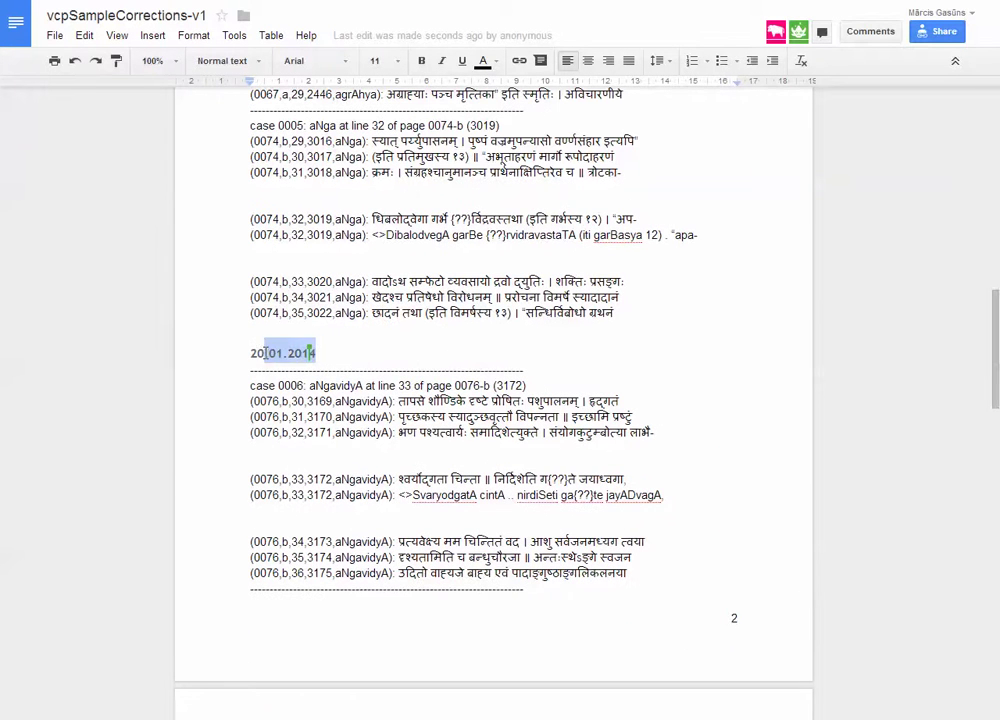
type("2")
key("BackSpace")
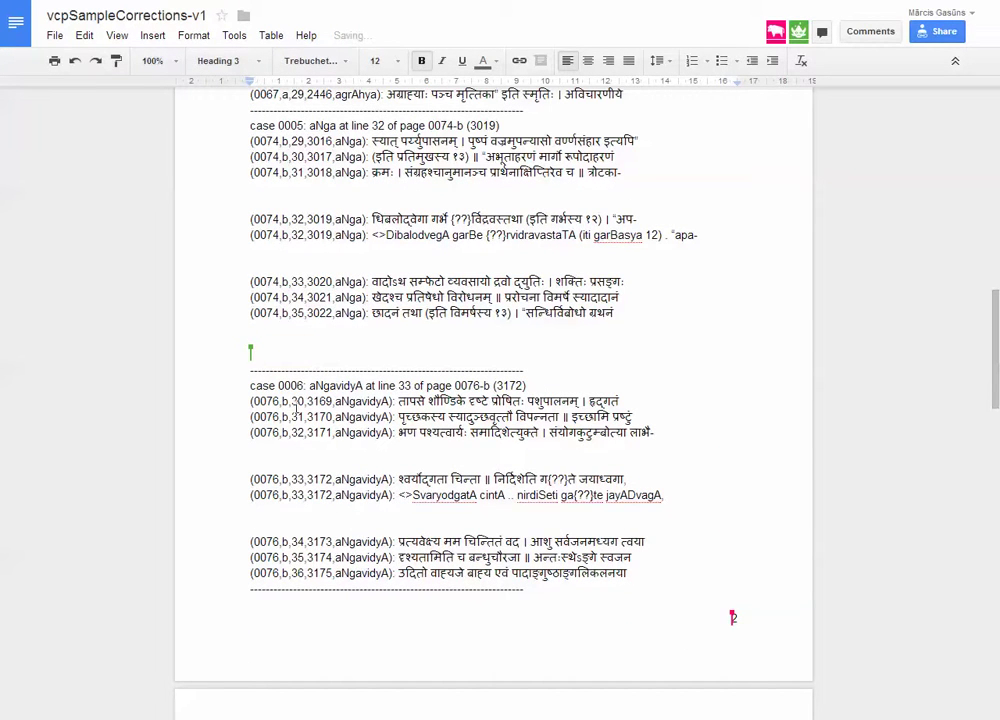
key("BackSpace")
key("BackSpace")
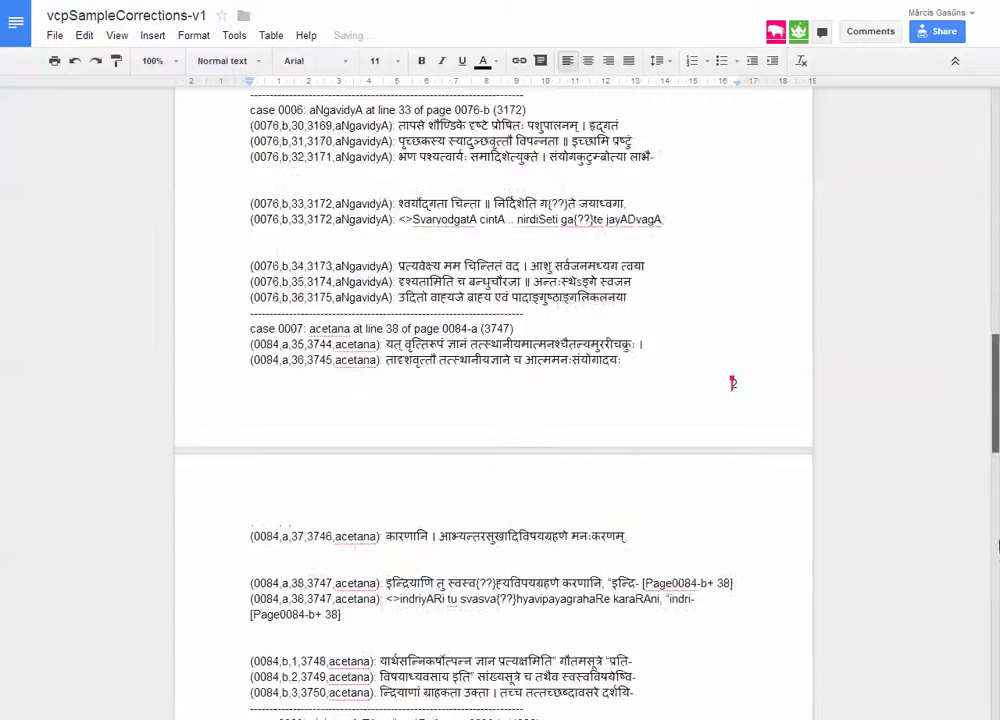
left_click_drag(997, 395, 997, 130)
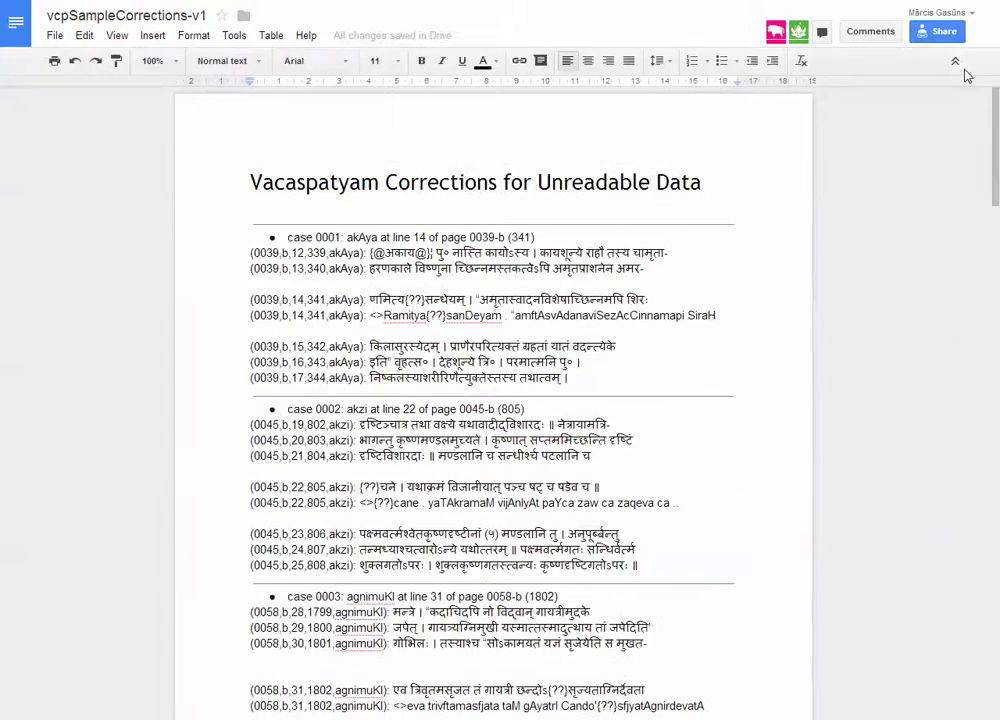
Step: Review the link-sharing access levels, leaving visibility unchanged
left_click(936, 31)
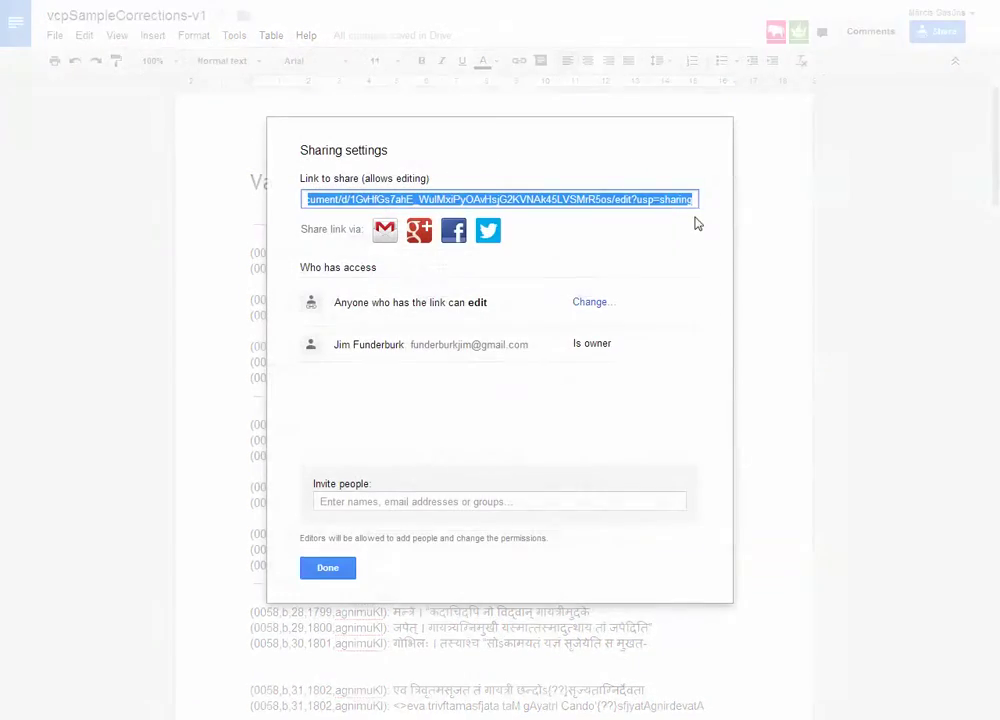
left_click(590, 303)
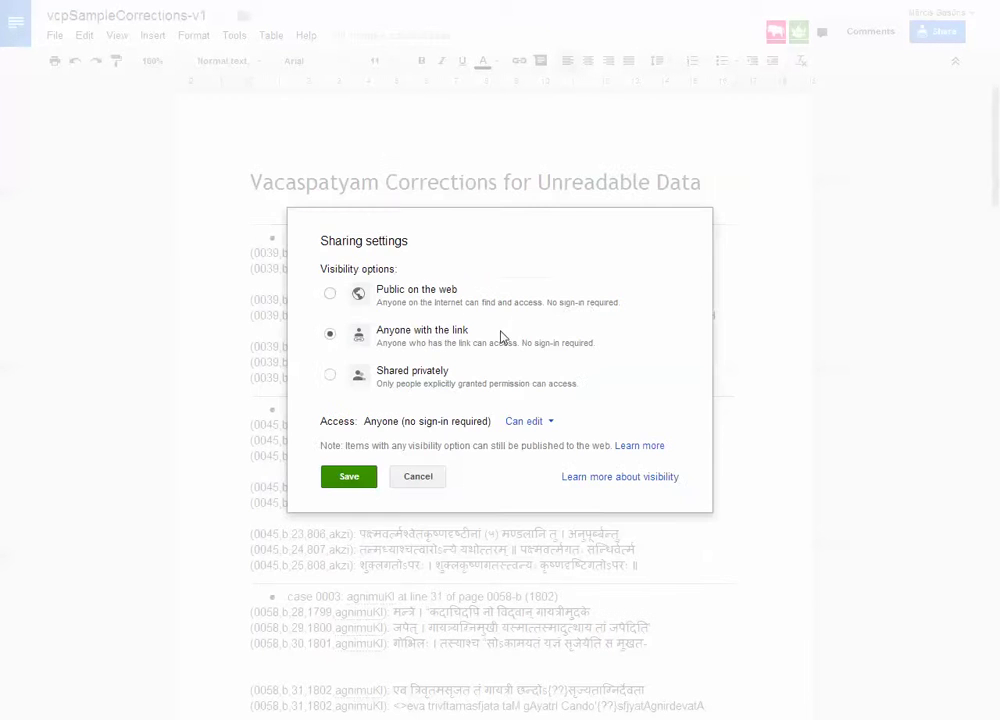
left_click(543, 422)
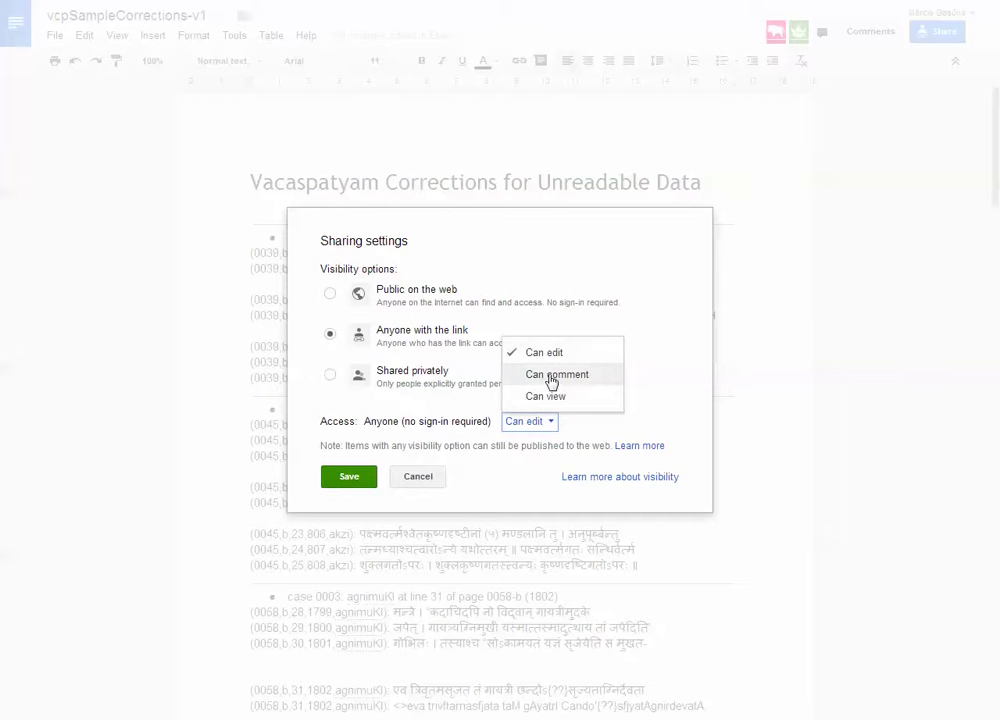
left_click(421, 478)
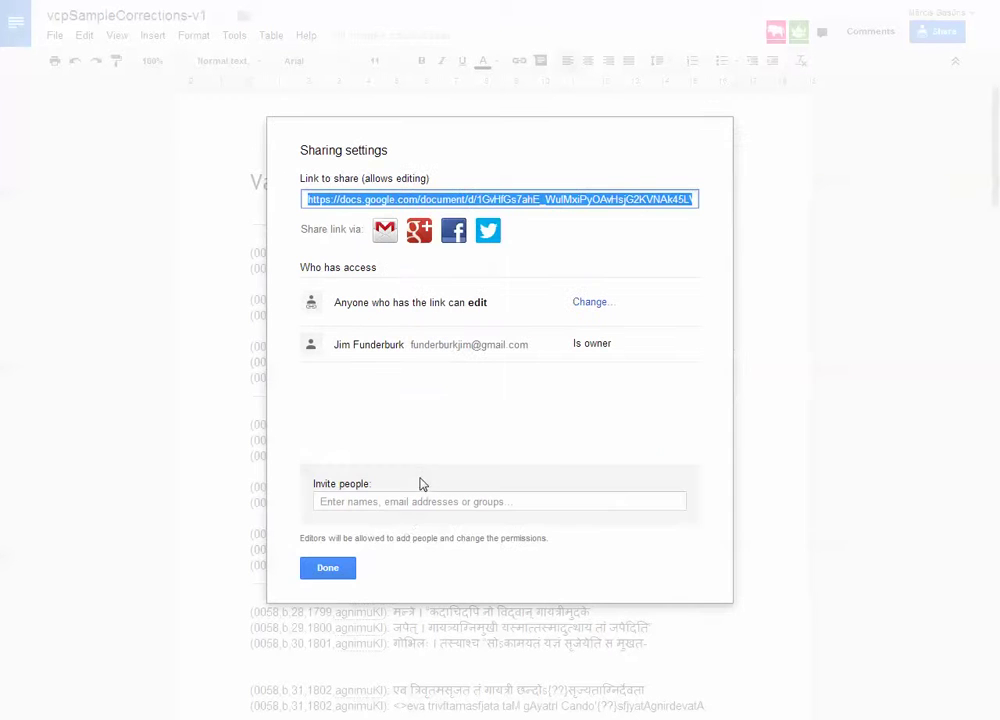
Step: Invite the suggested contact to the document with Can edit access
left_click(361, 502)
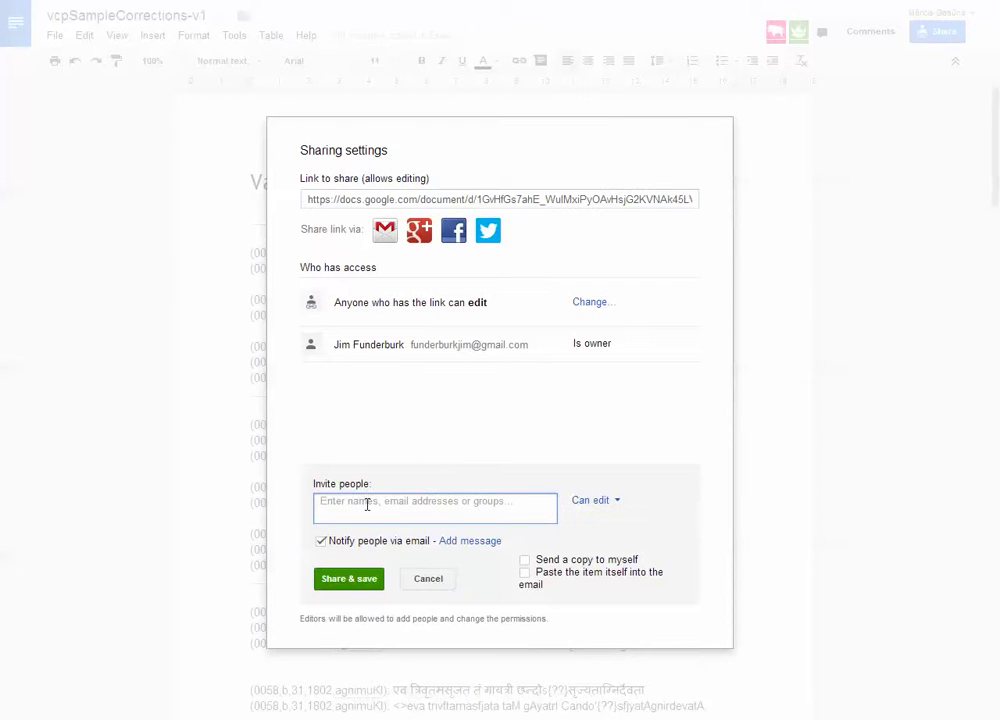
type("gas")
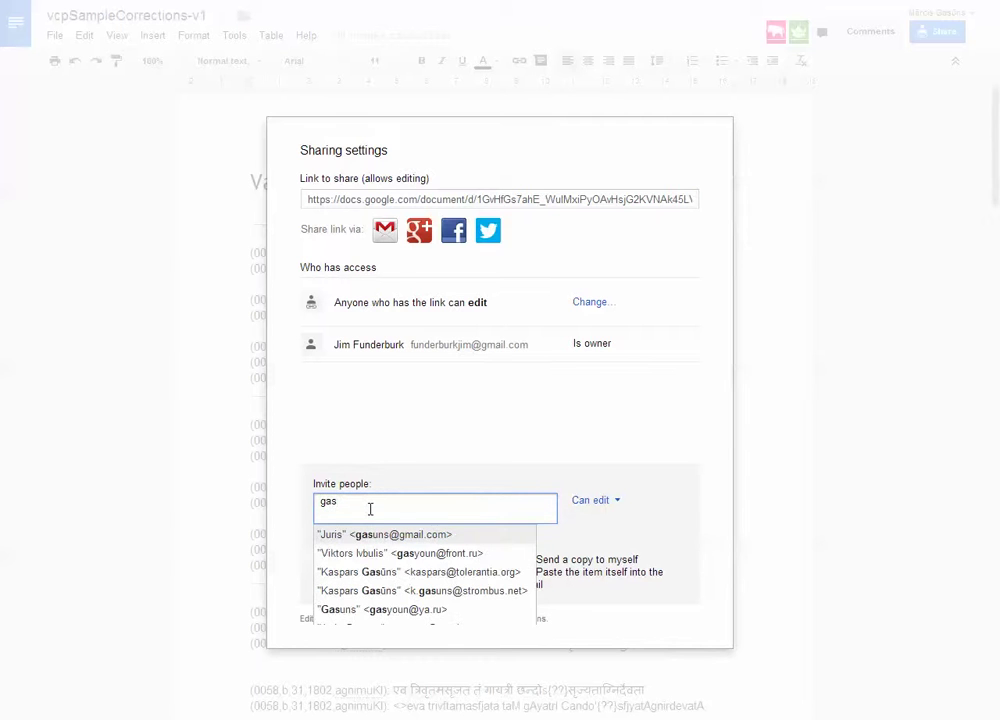
type("yo")
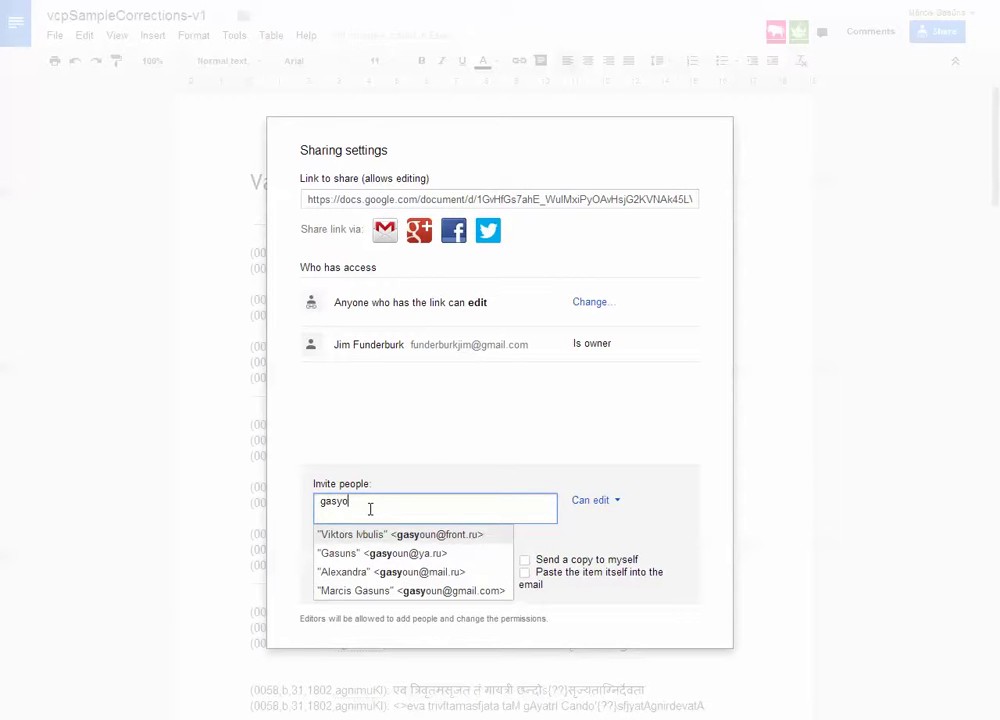
type("un")
left_click(411, 591)
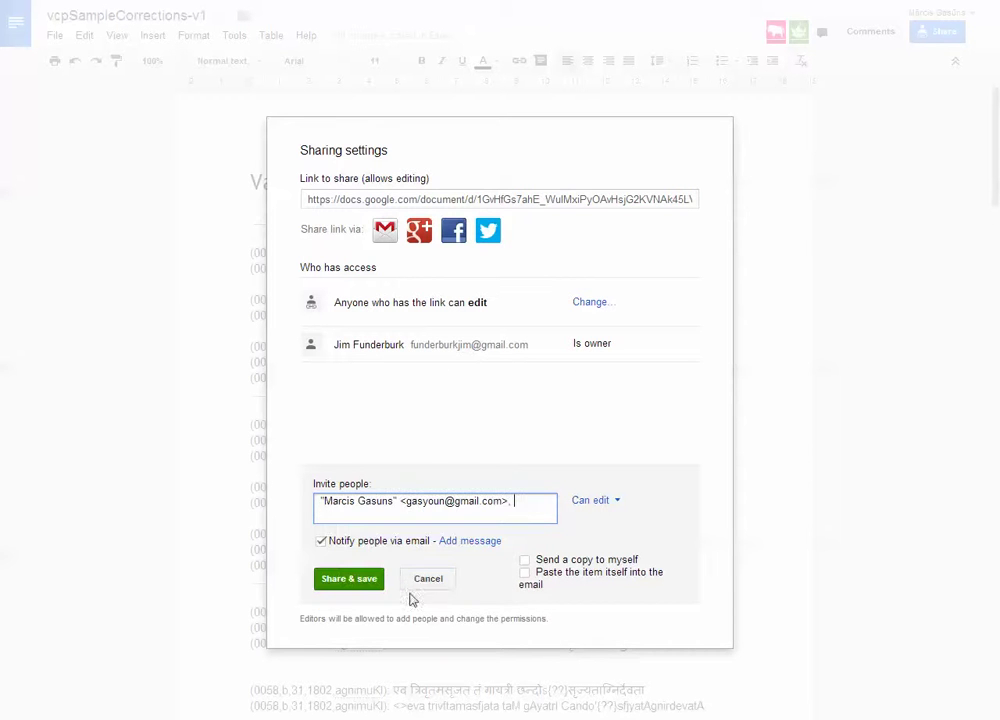
left_click(340, 580)
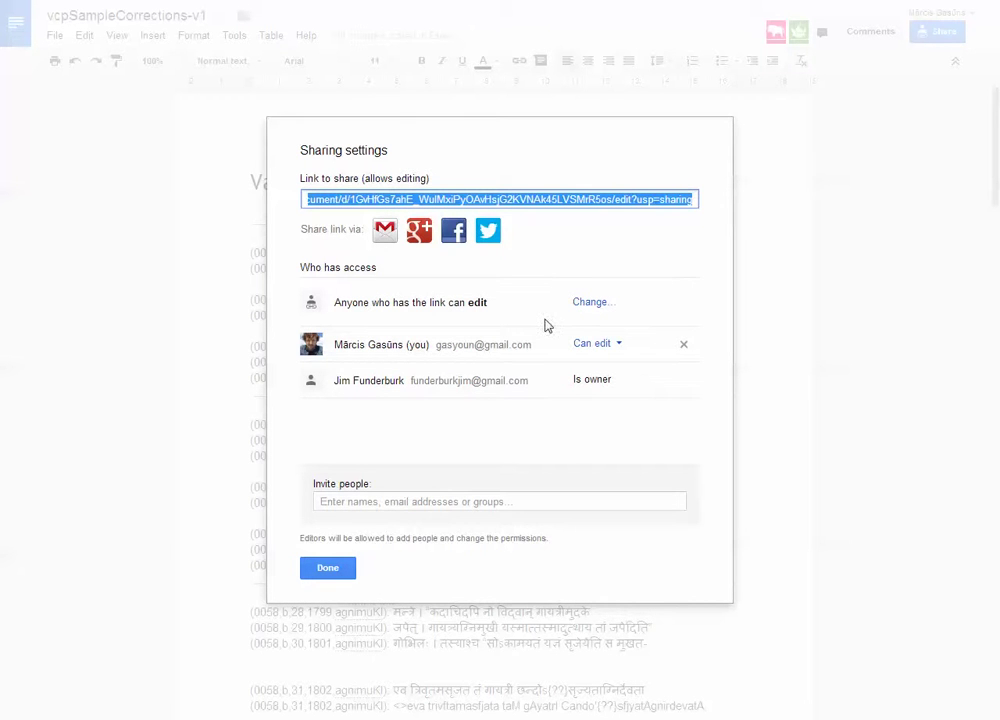
left_click(582, 305)
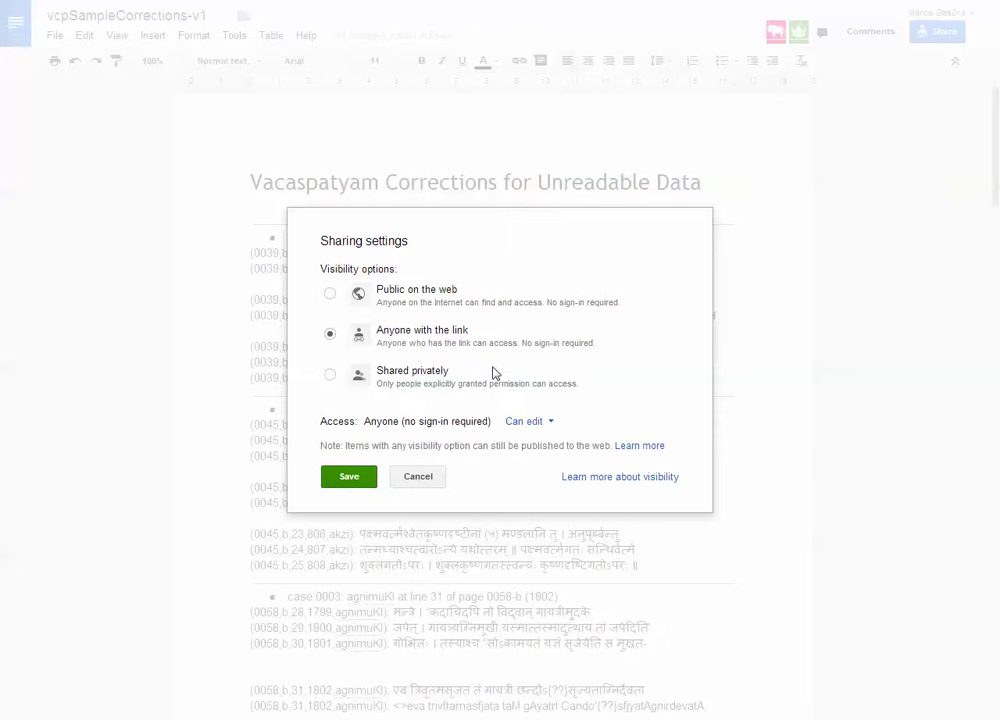
Step: Keep 'Anyone with the link' set to Can edit, save, and close sharing settings
left_click(538, 424)
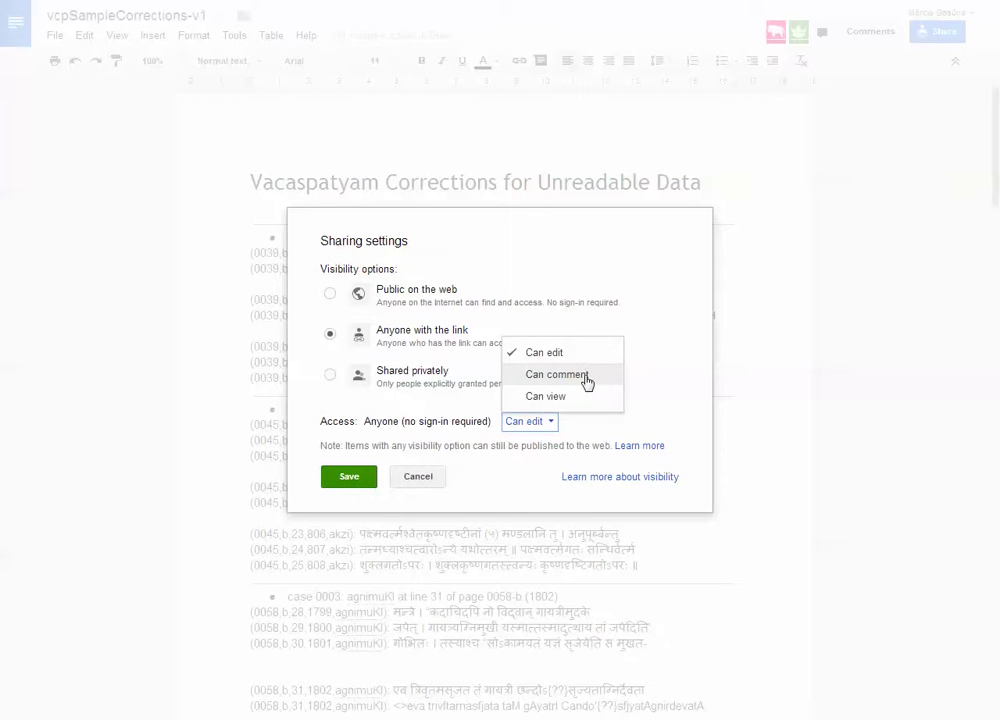
left_click(522, 444)
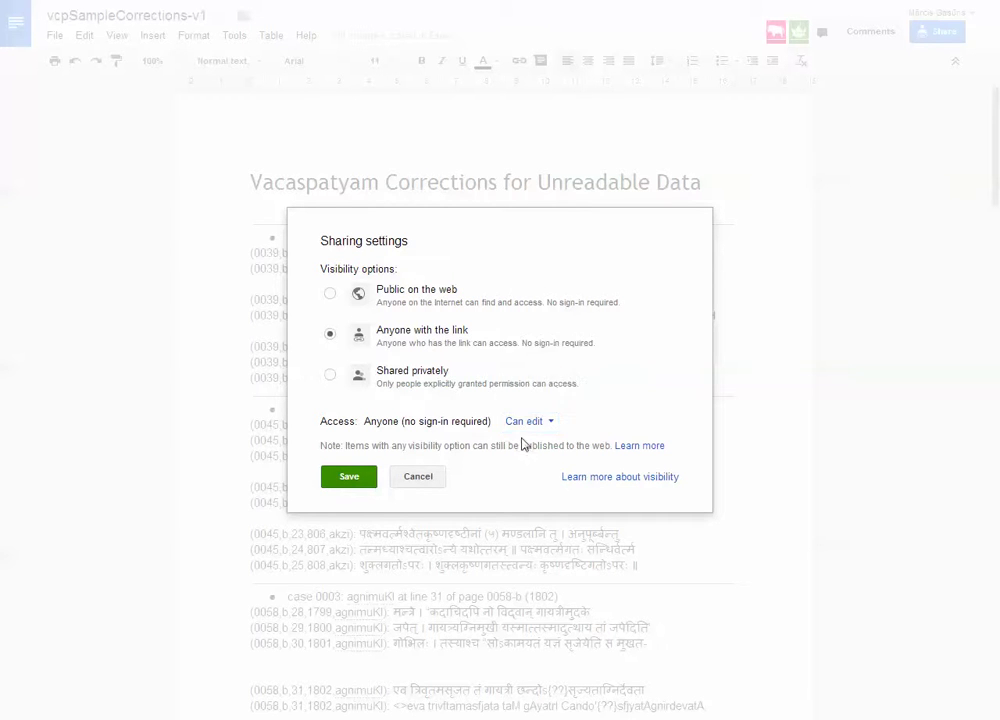
left_click(375, 480)
left_click(328, 567)
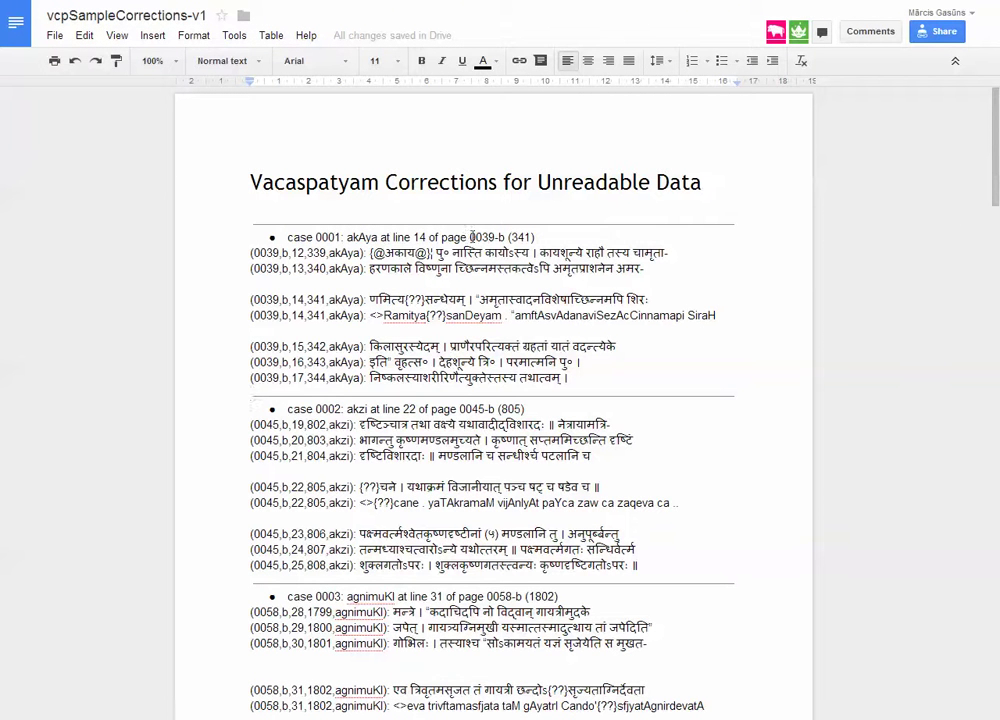
Step: Add the comment 'Is it correct?' on 0039-b in case 0001
left_click_drag(506, 237, 469, 237)
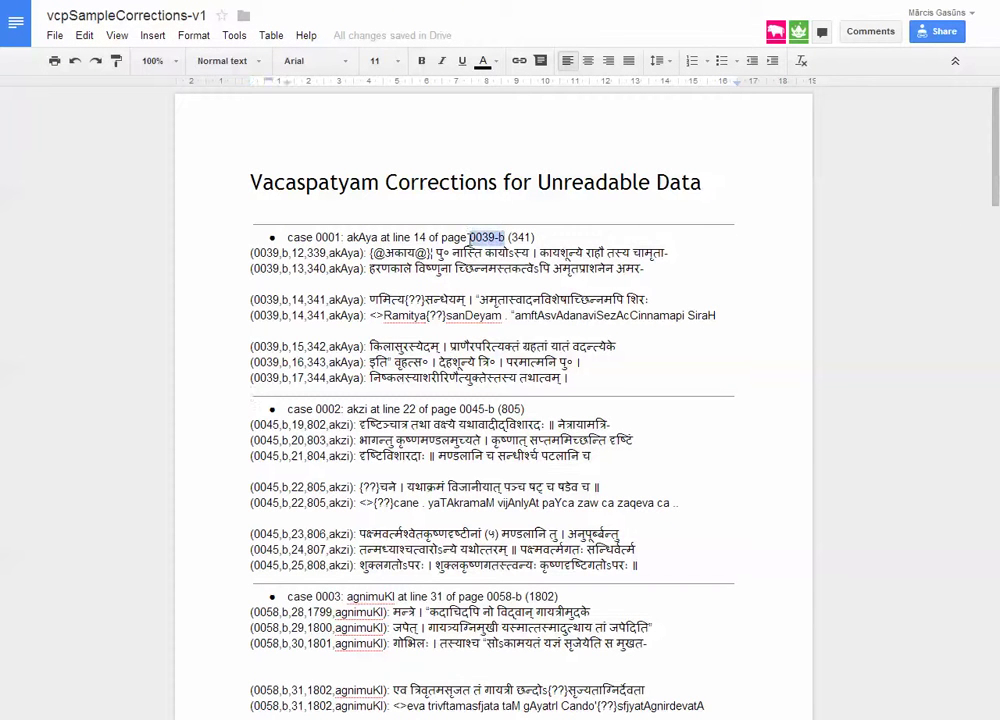
left_click(537, 65)
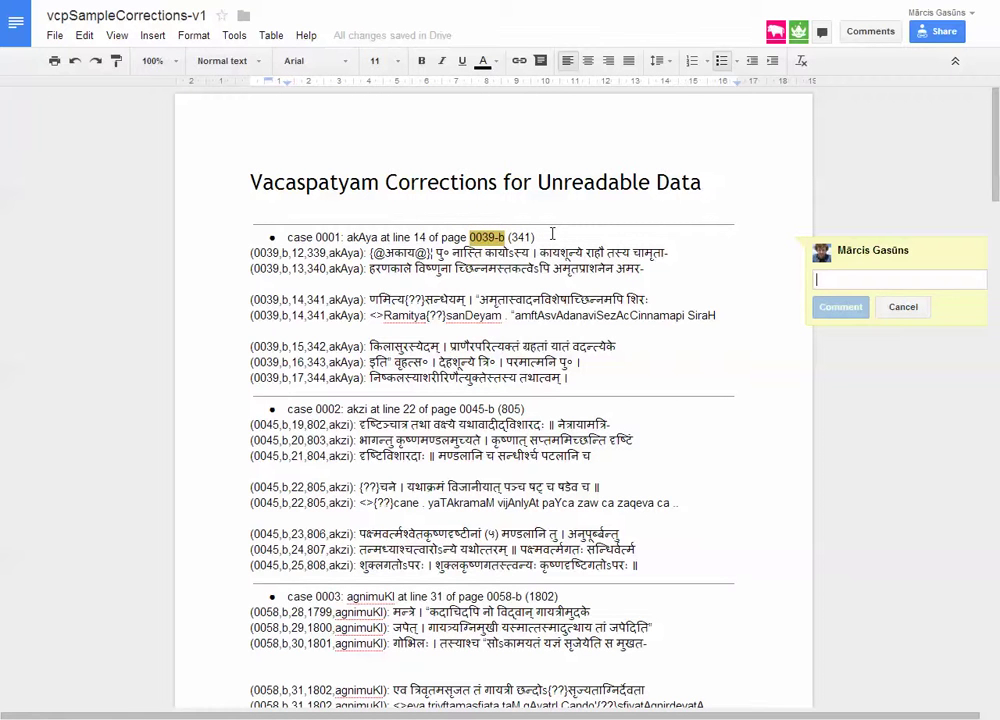
type("(")
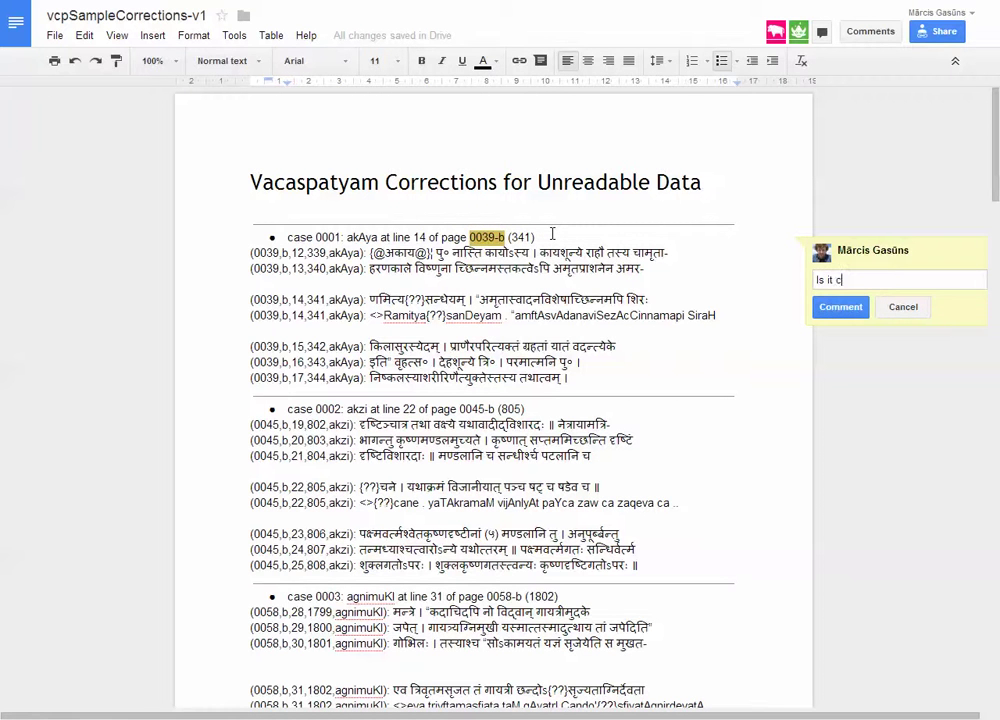
left_click(859, 309)
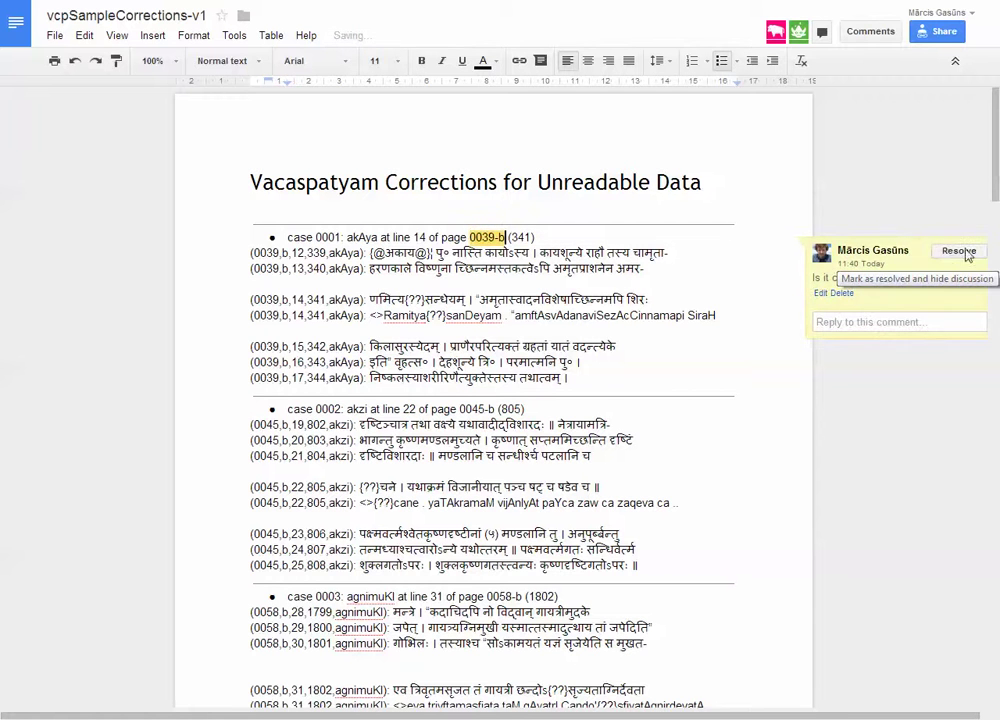
Step: Try editing and replying to the comment without changes, then resolve it
left_click(822, 293)
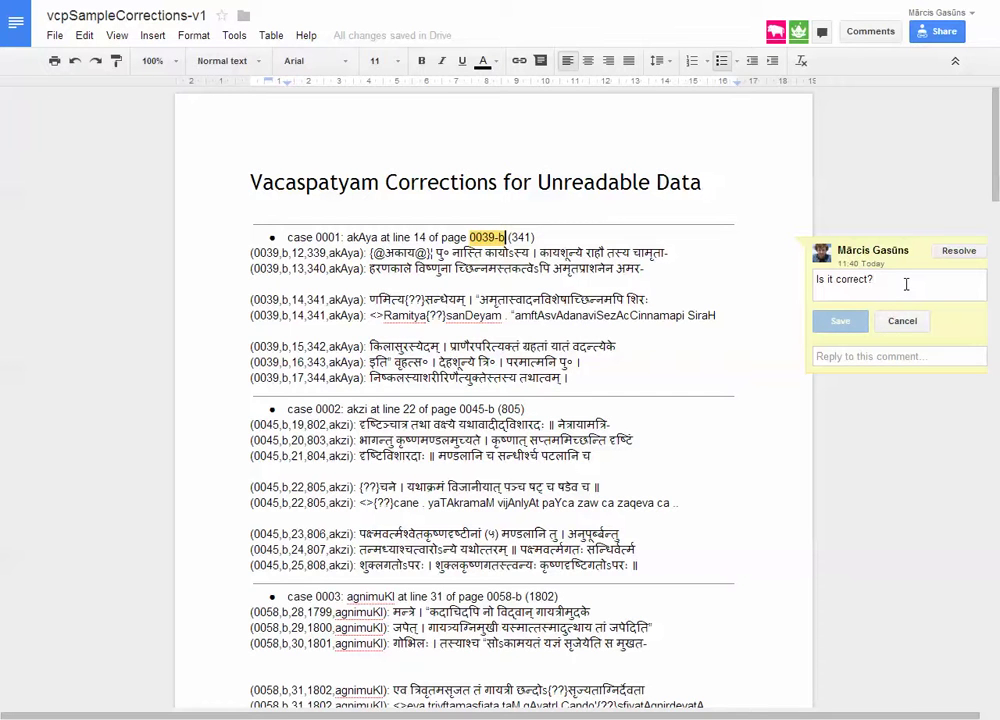
left_click(902, 321)
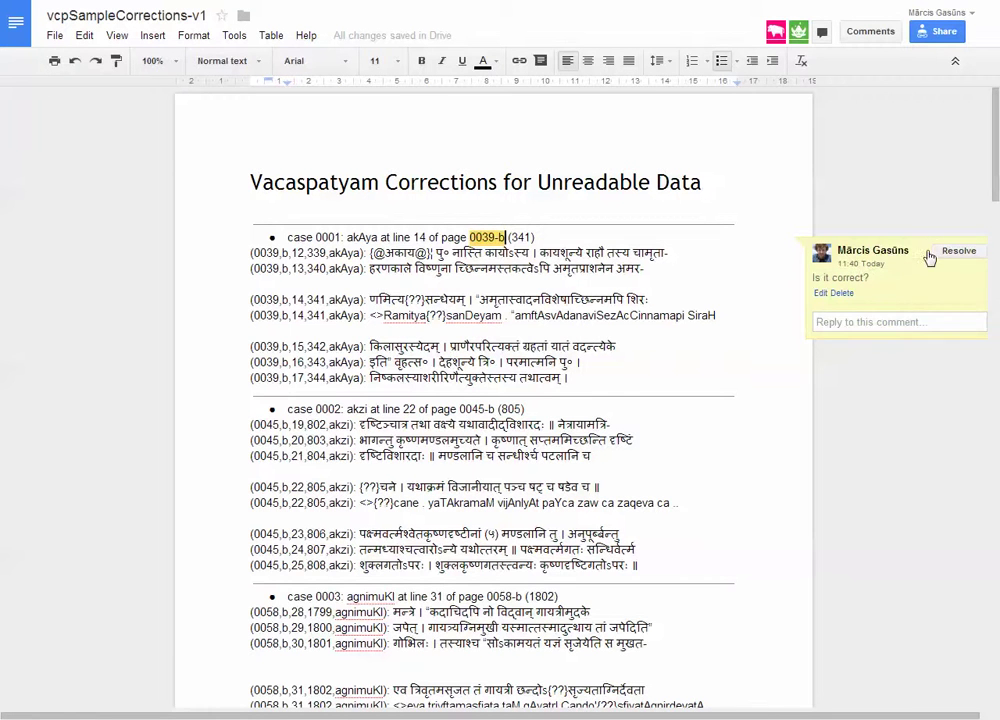
left_click(862, 320)
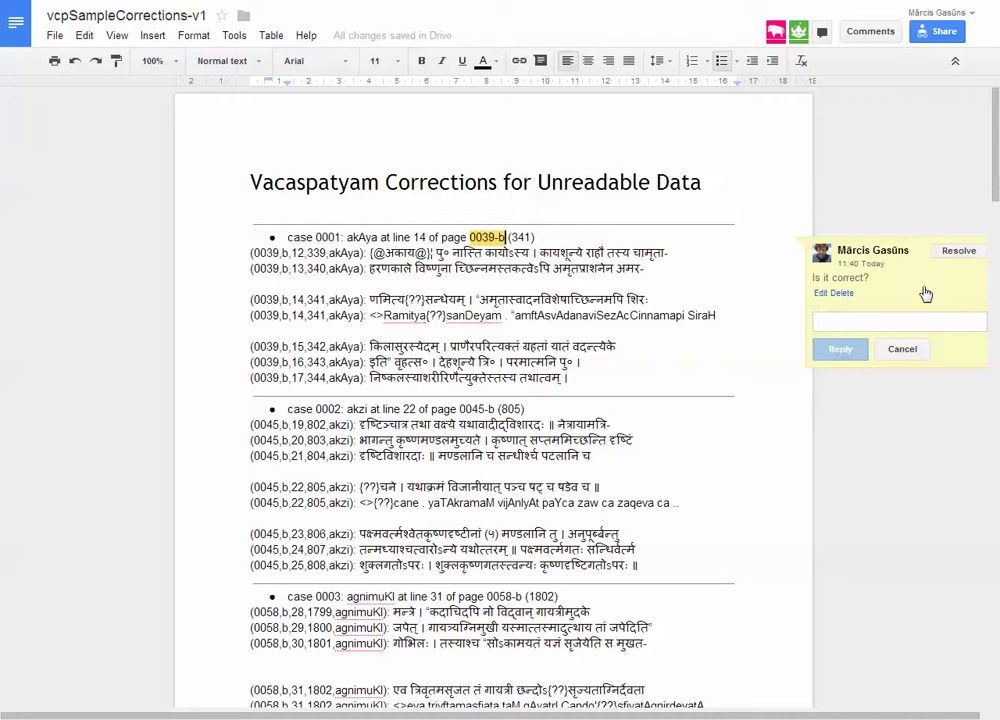
left_click(902, 349)
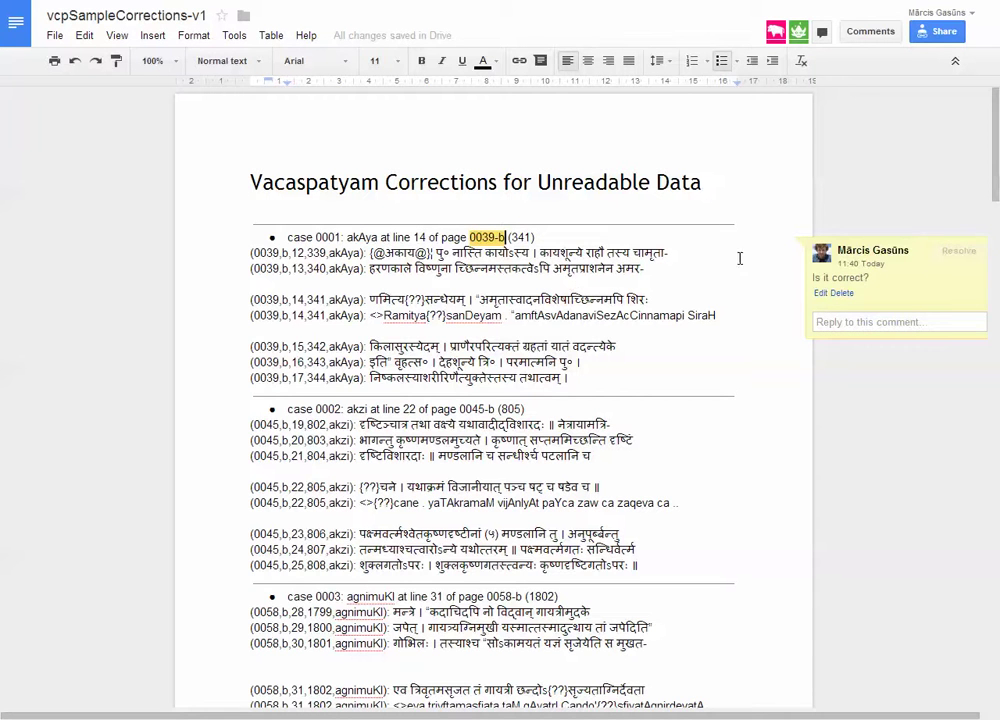
left_click(958, 251)
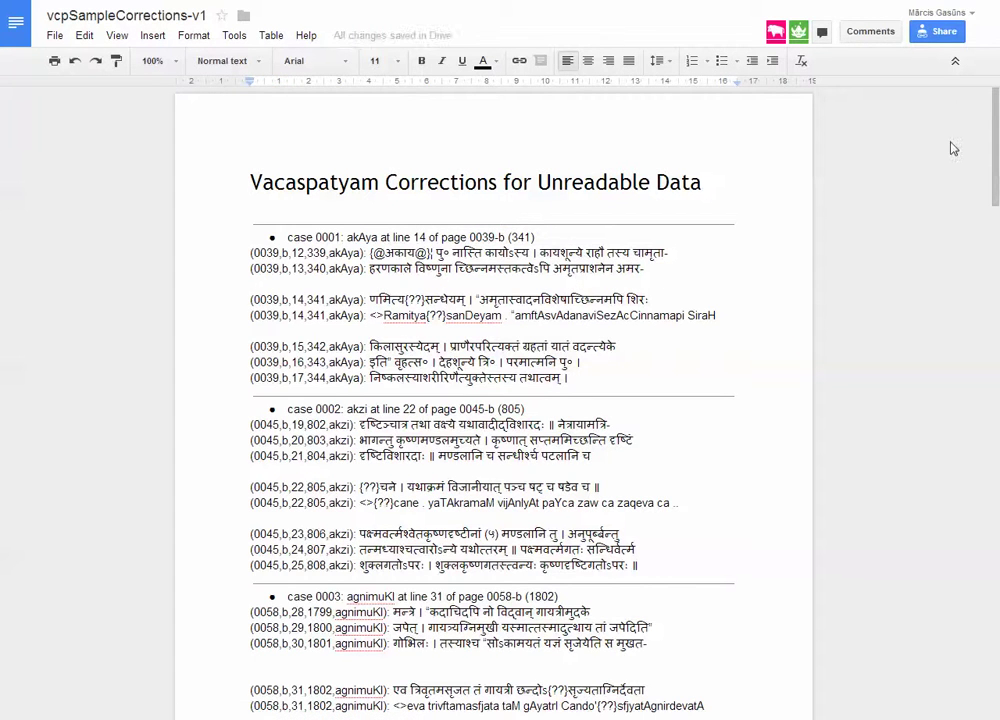
Step: Review sharing settings, leaving new invitees at Can edit without adding anyone
left_click(940, 32)
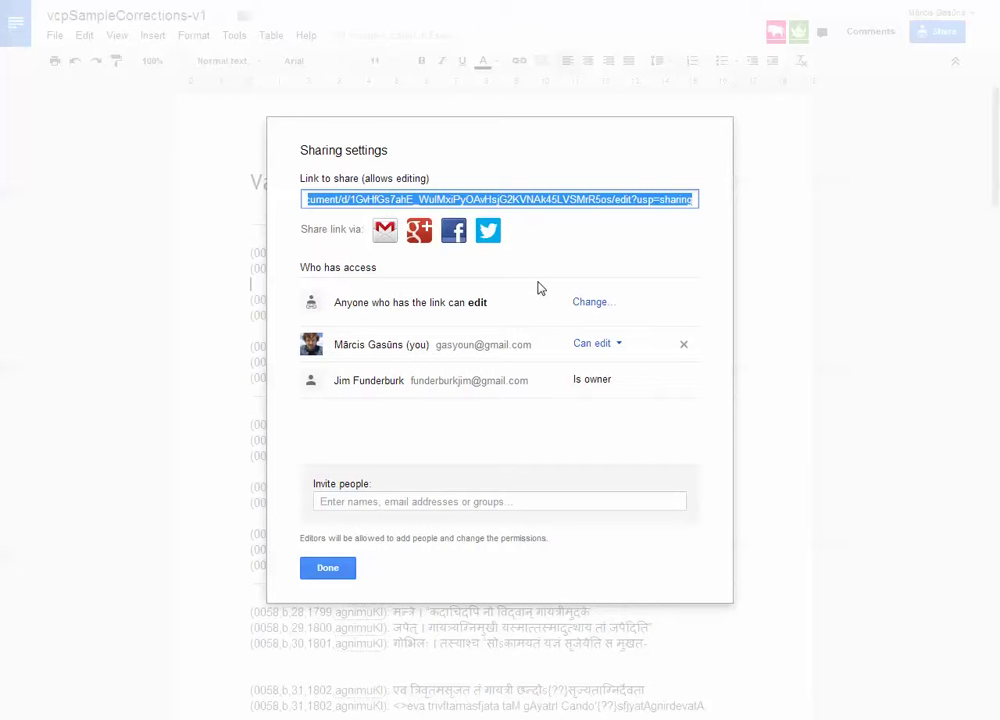
left_click(347, 506)
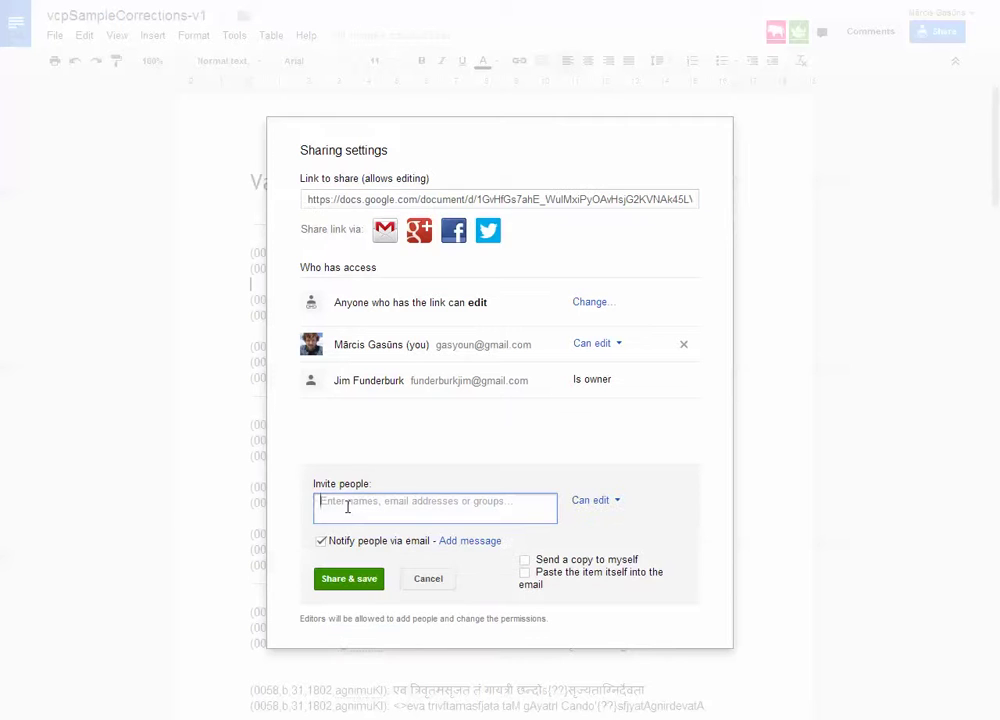
left_click(612, 501)
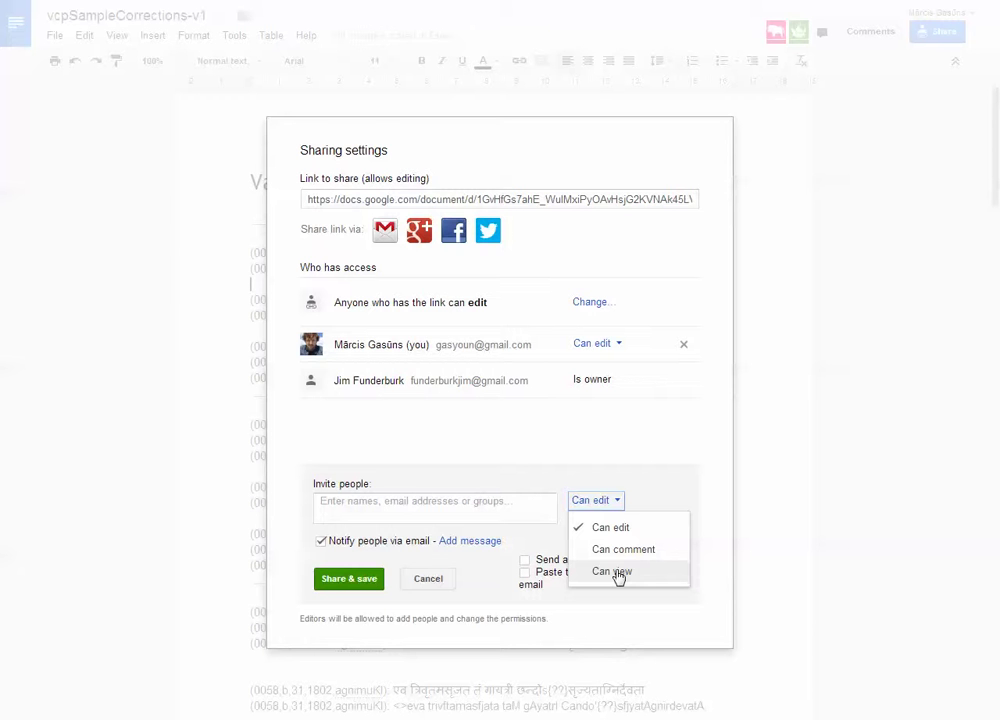
left_click(406, 564)
left_click(414, 582)
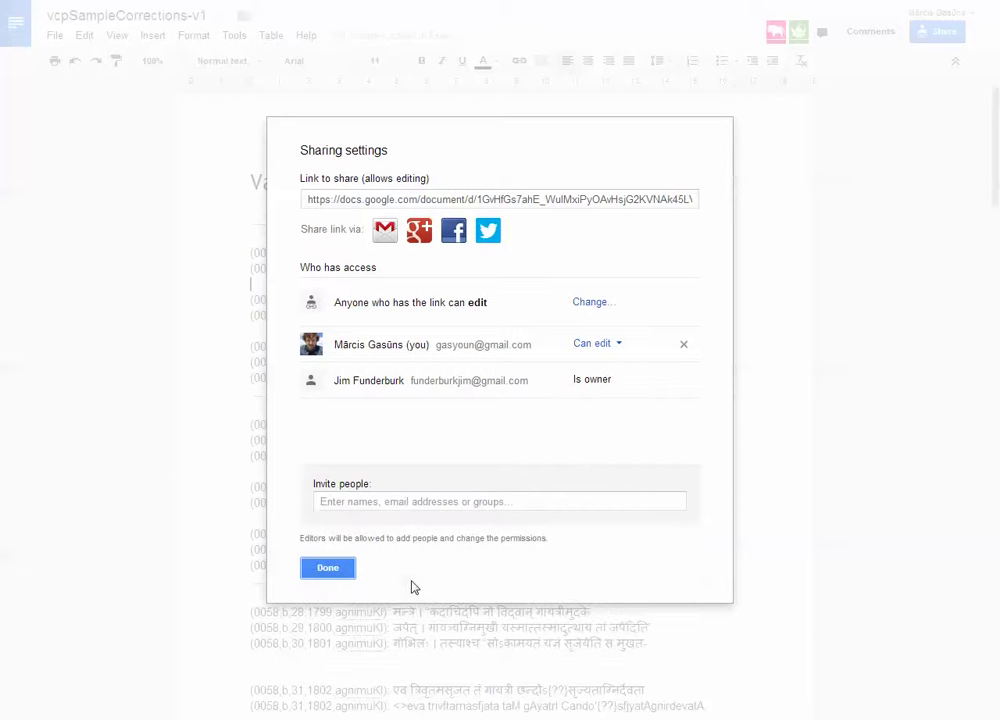
Step: Close sharing and move the corrections document into the Санскритятина Drive folder
left_click(332, 570)
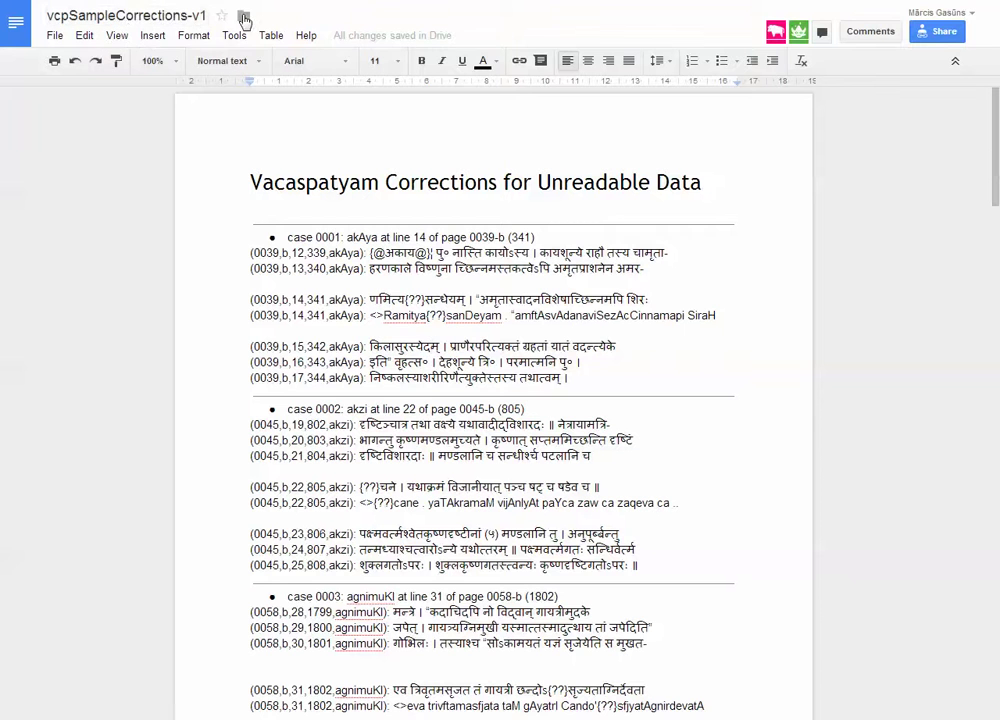
left_click(243, 18)
left_click(241, 18)
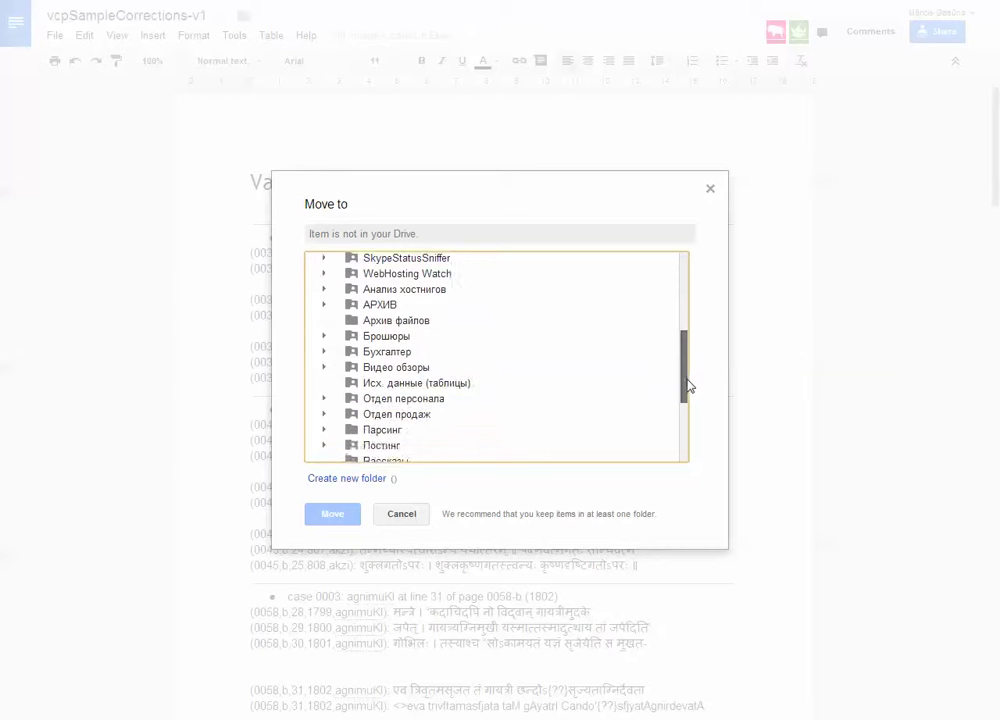
left_click_drag(684, 308, 681, 431)
left_click(413, 390)
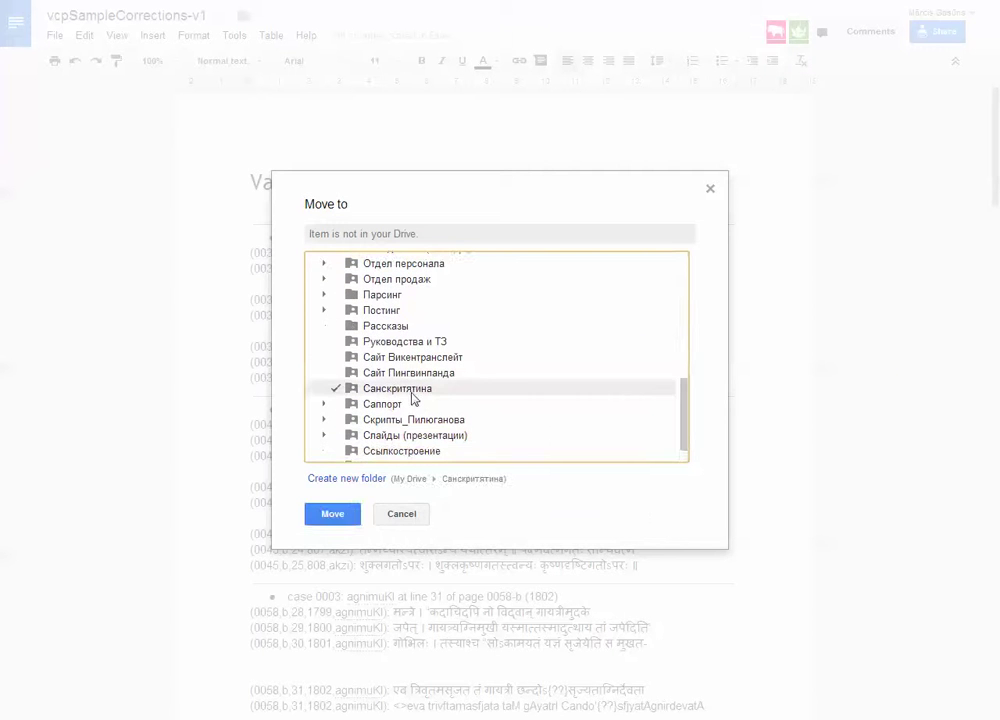
left_click(326, 514)
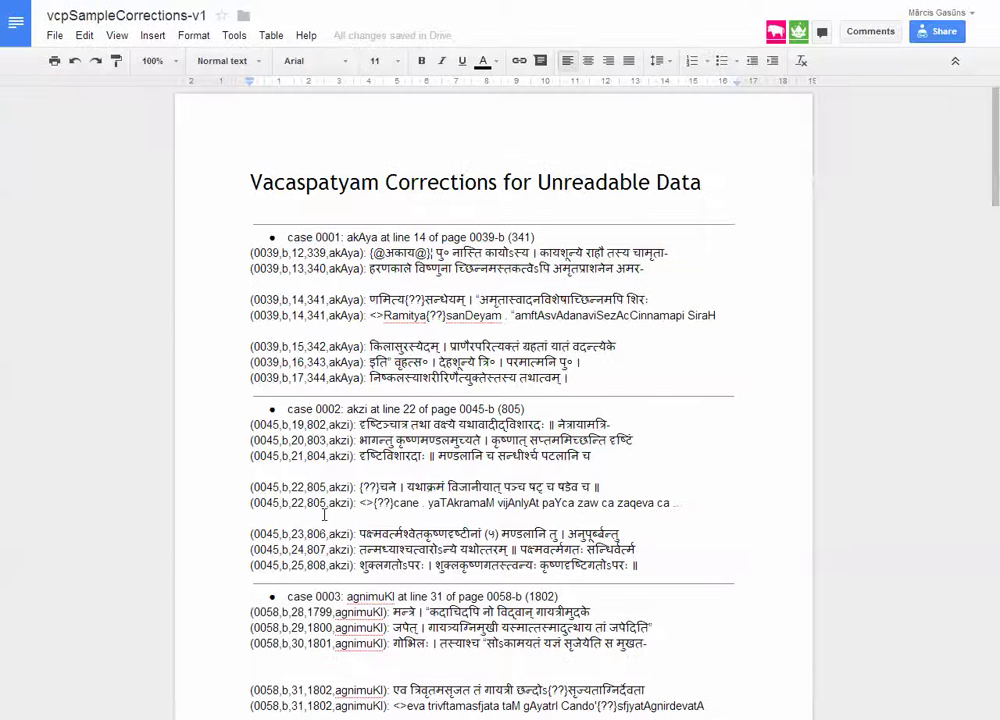